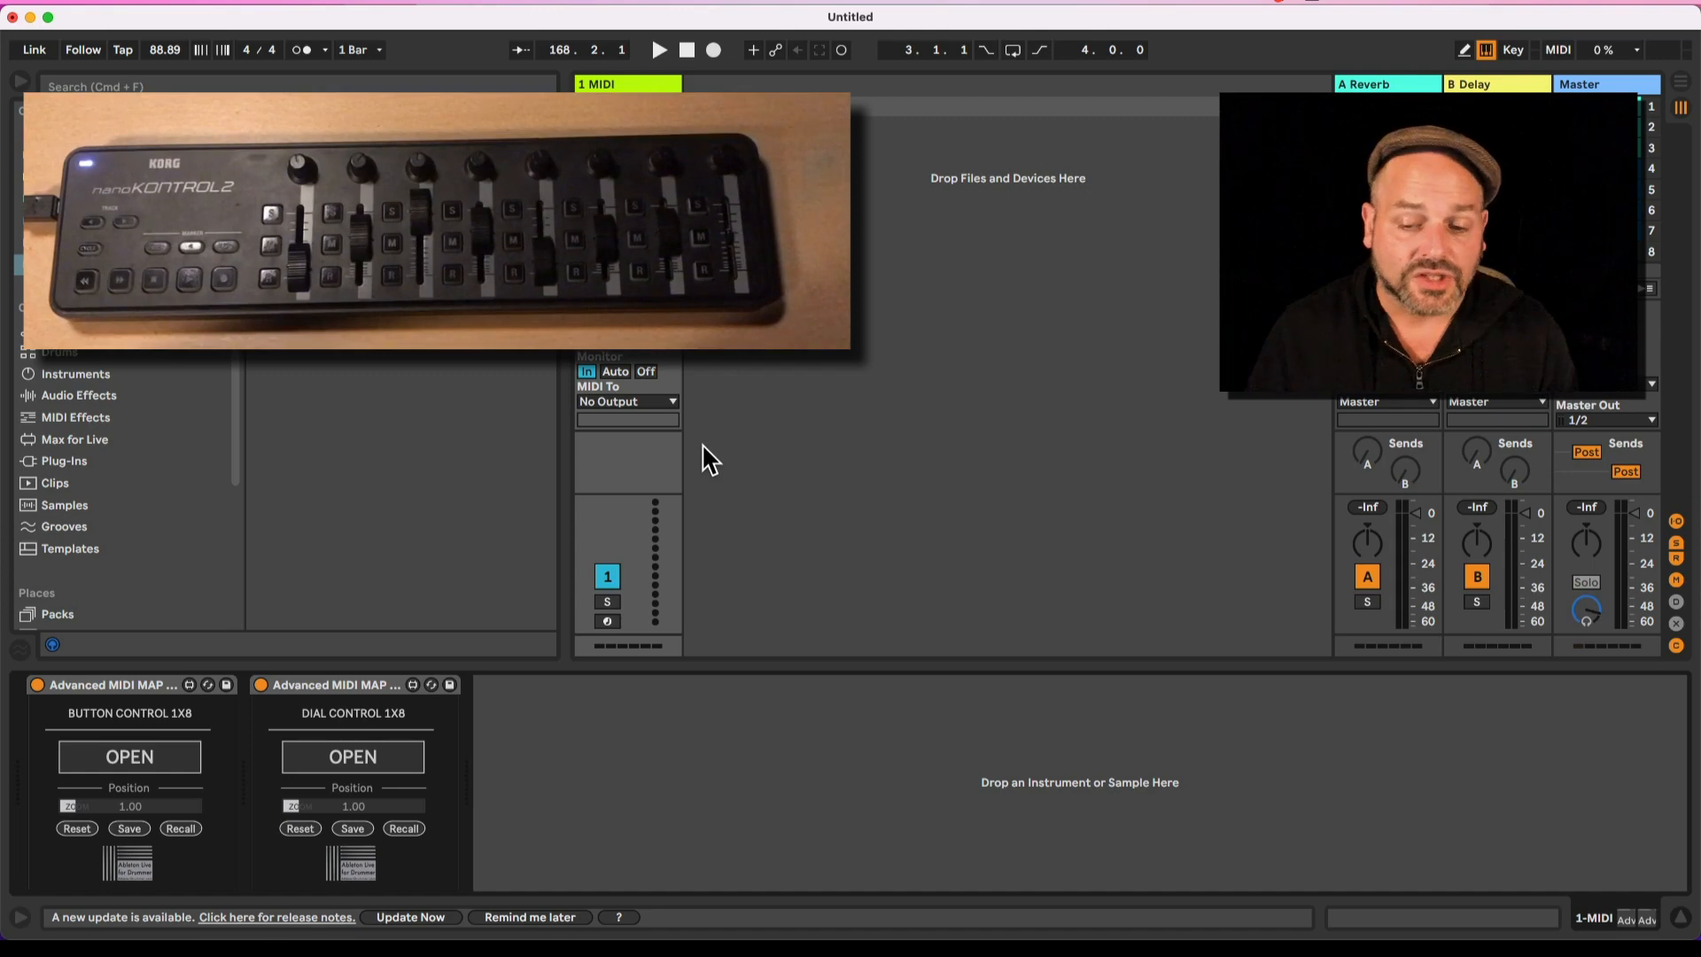
Step: Open the Dial Control 1x8 window over the browser and assign incoming MIDI CC 0 and CC 1 to its first two dials
click(156, 760)
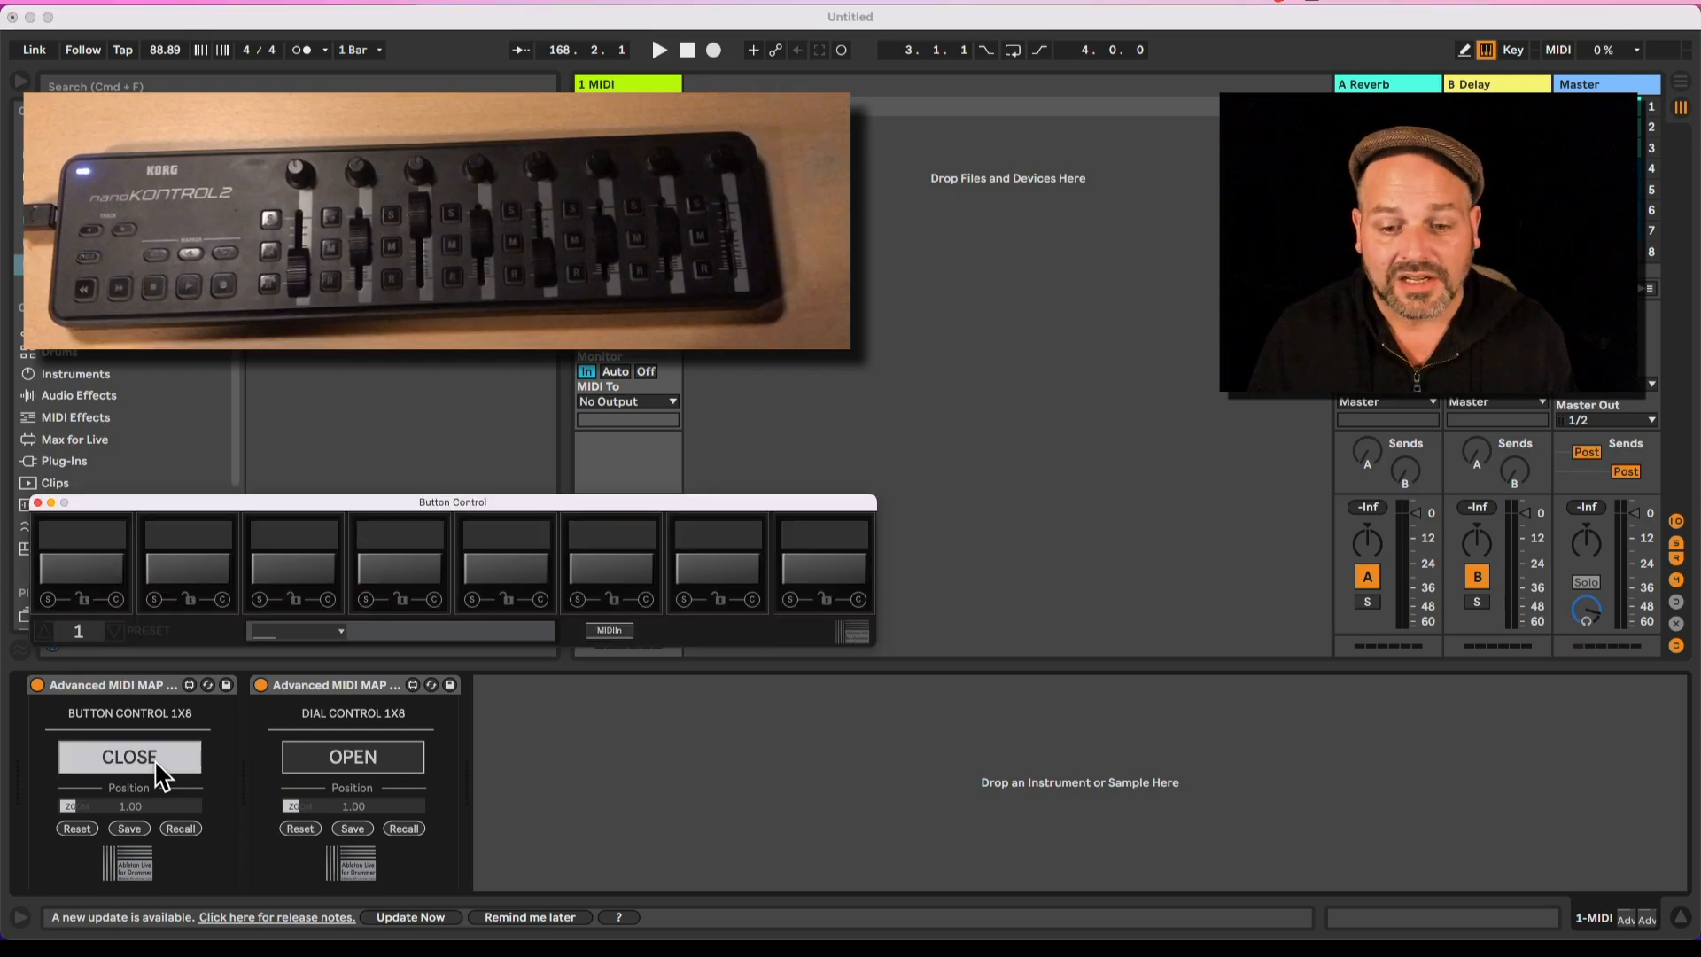
click(342, 764)
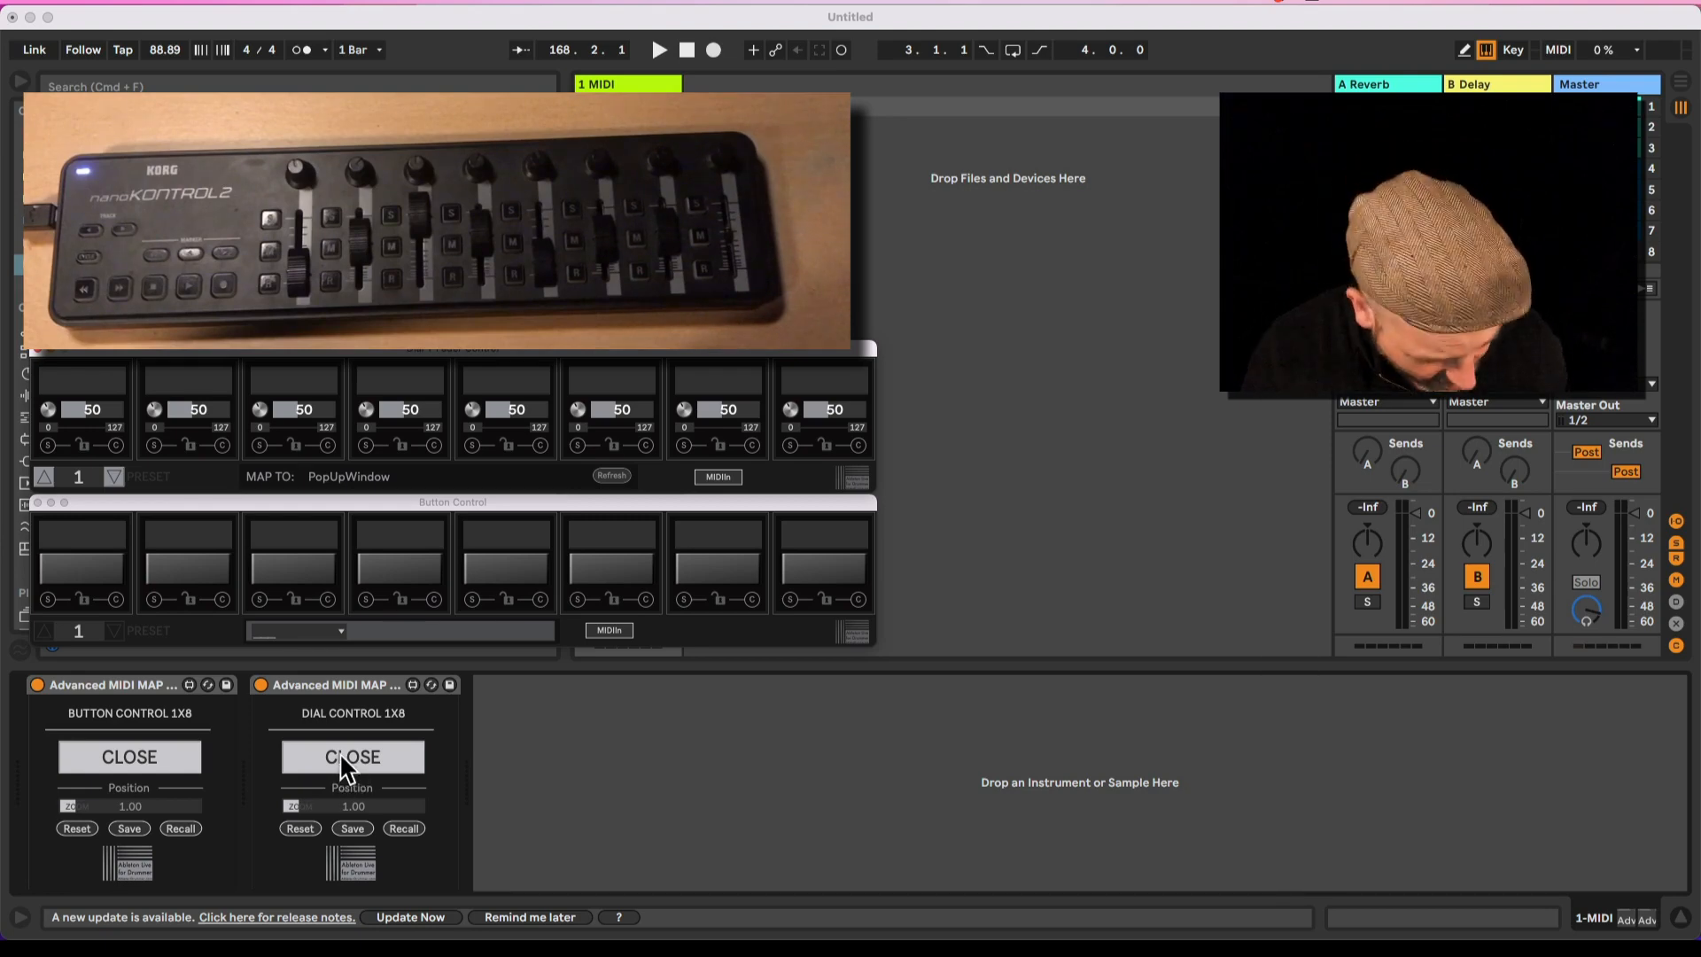
click(157, 767)
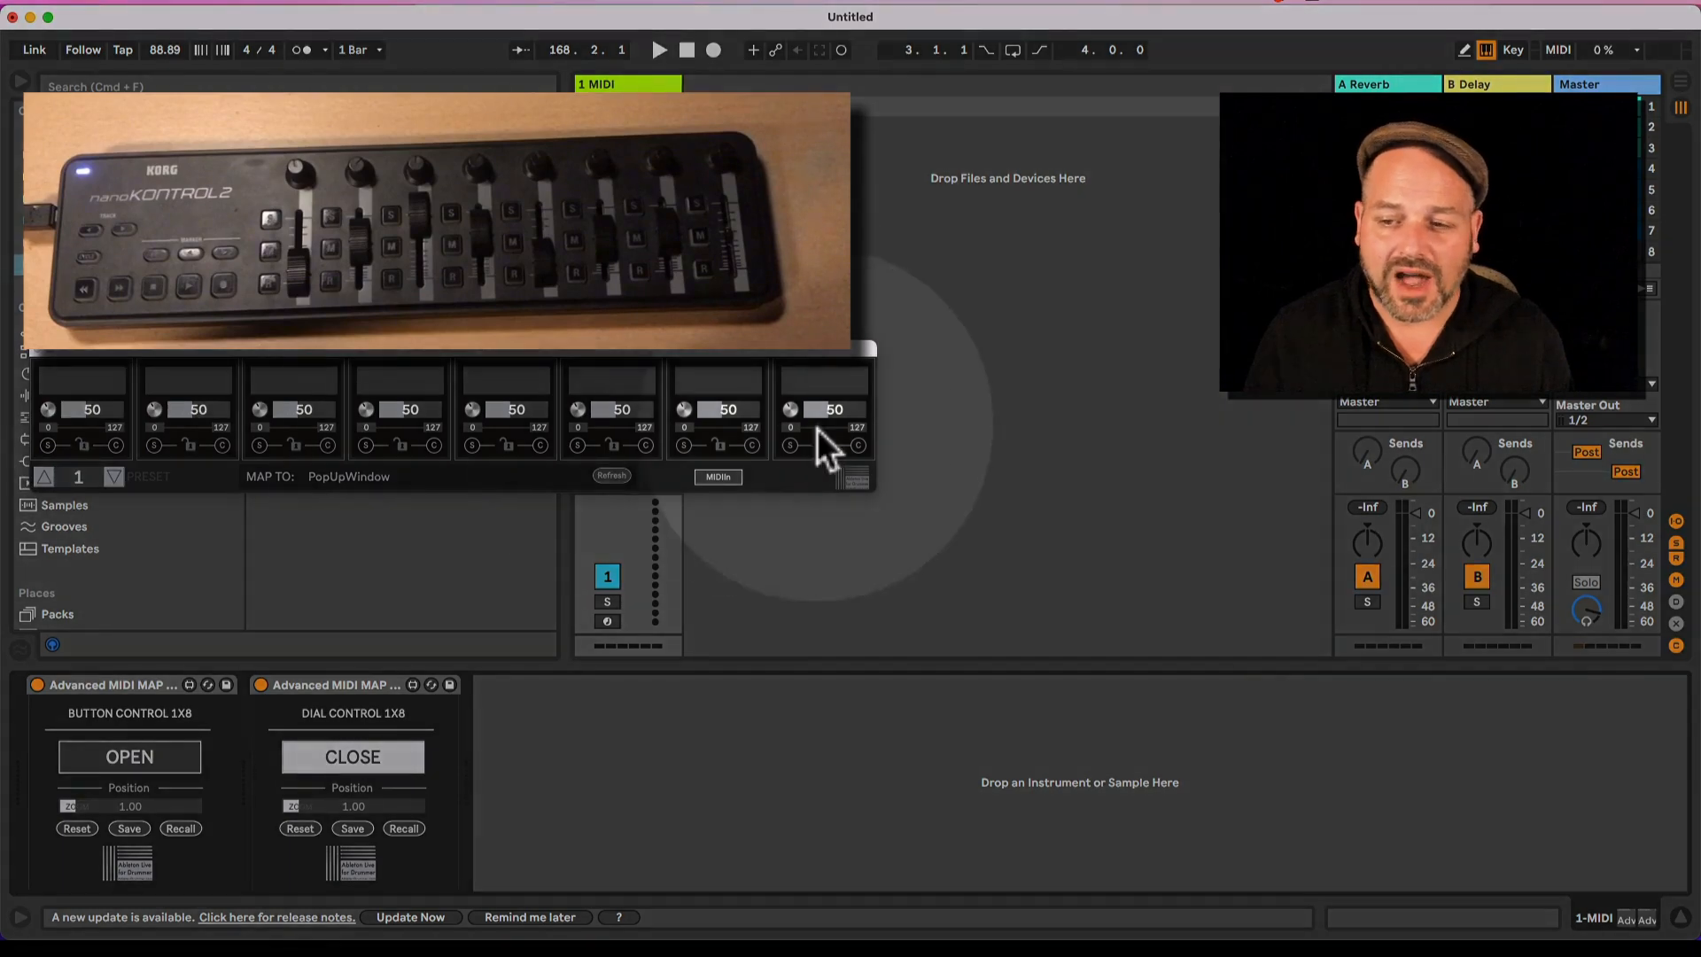
drag(635, 355, 623, 420)
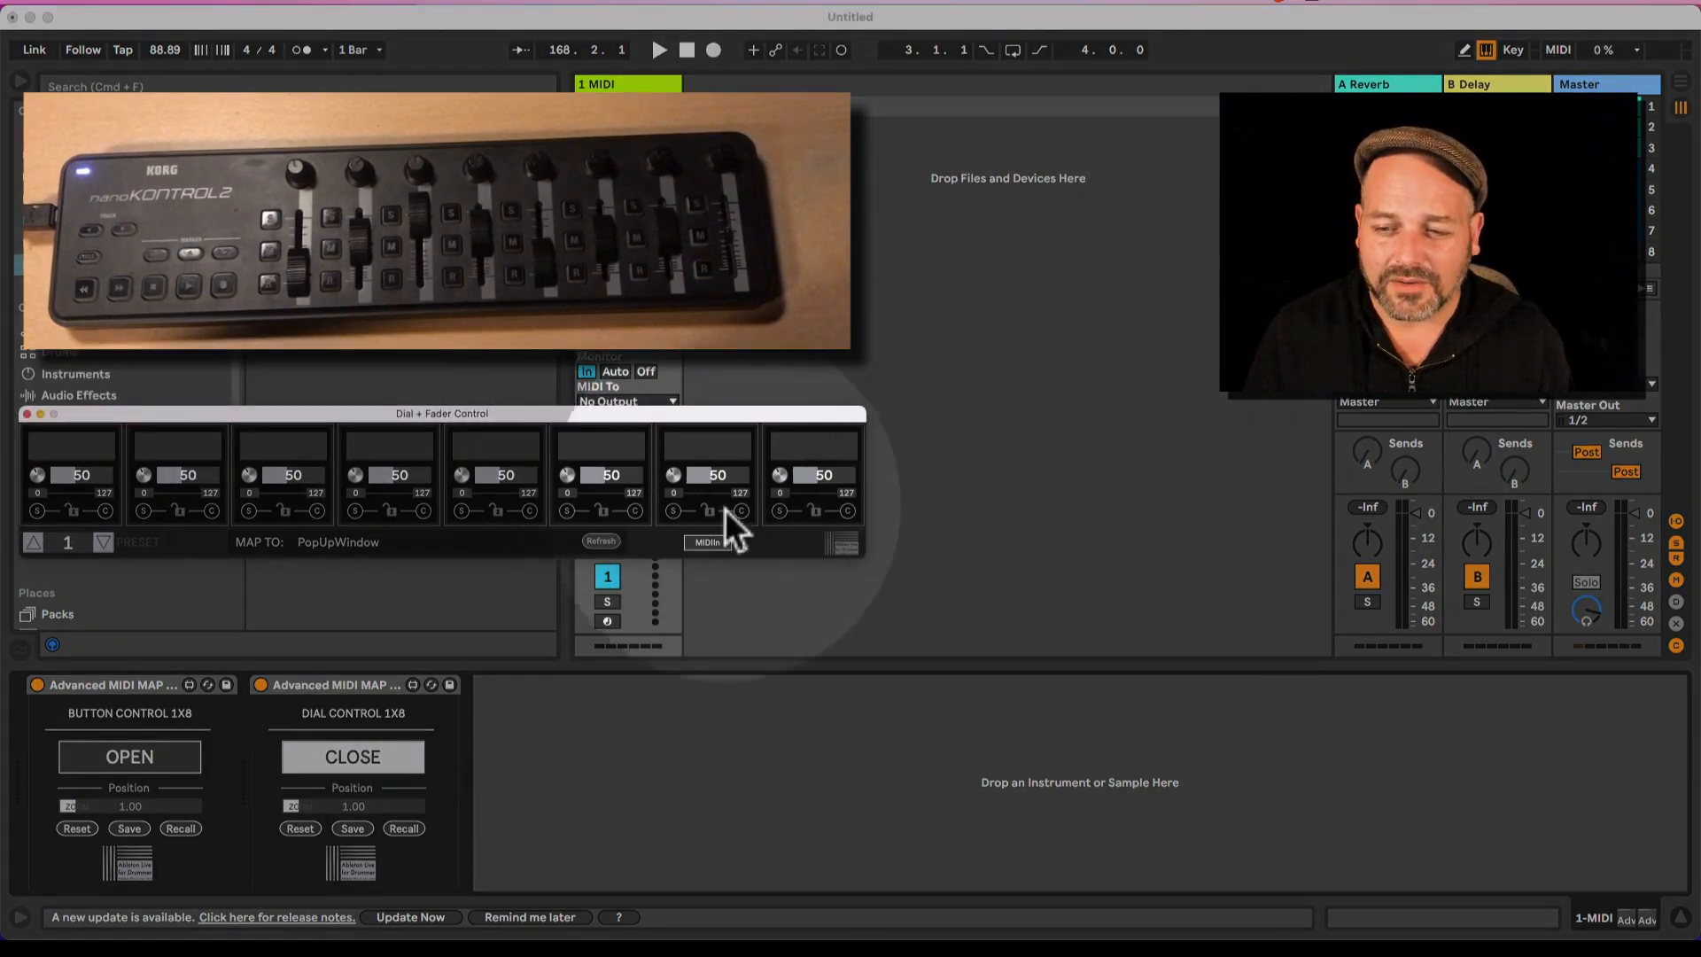
click(708, 542)
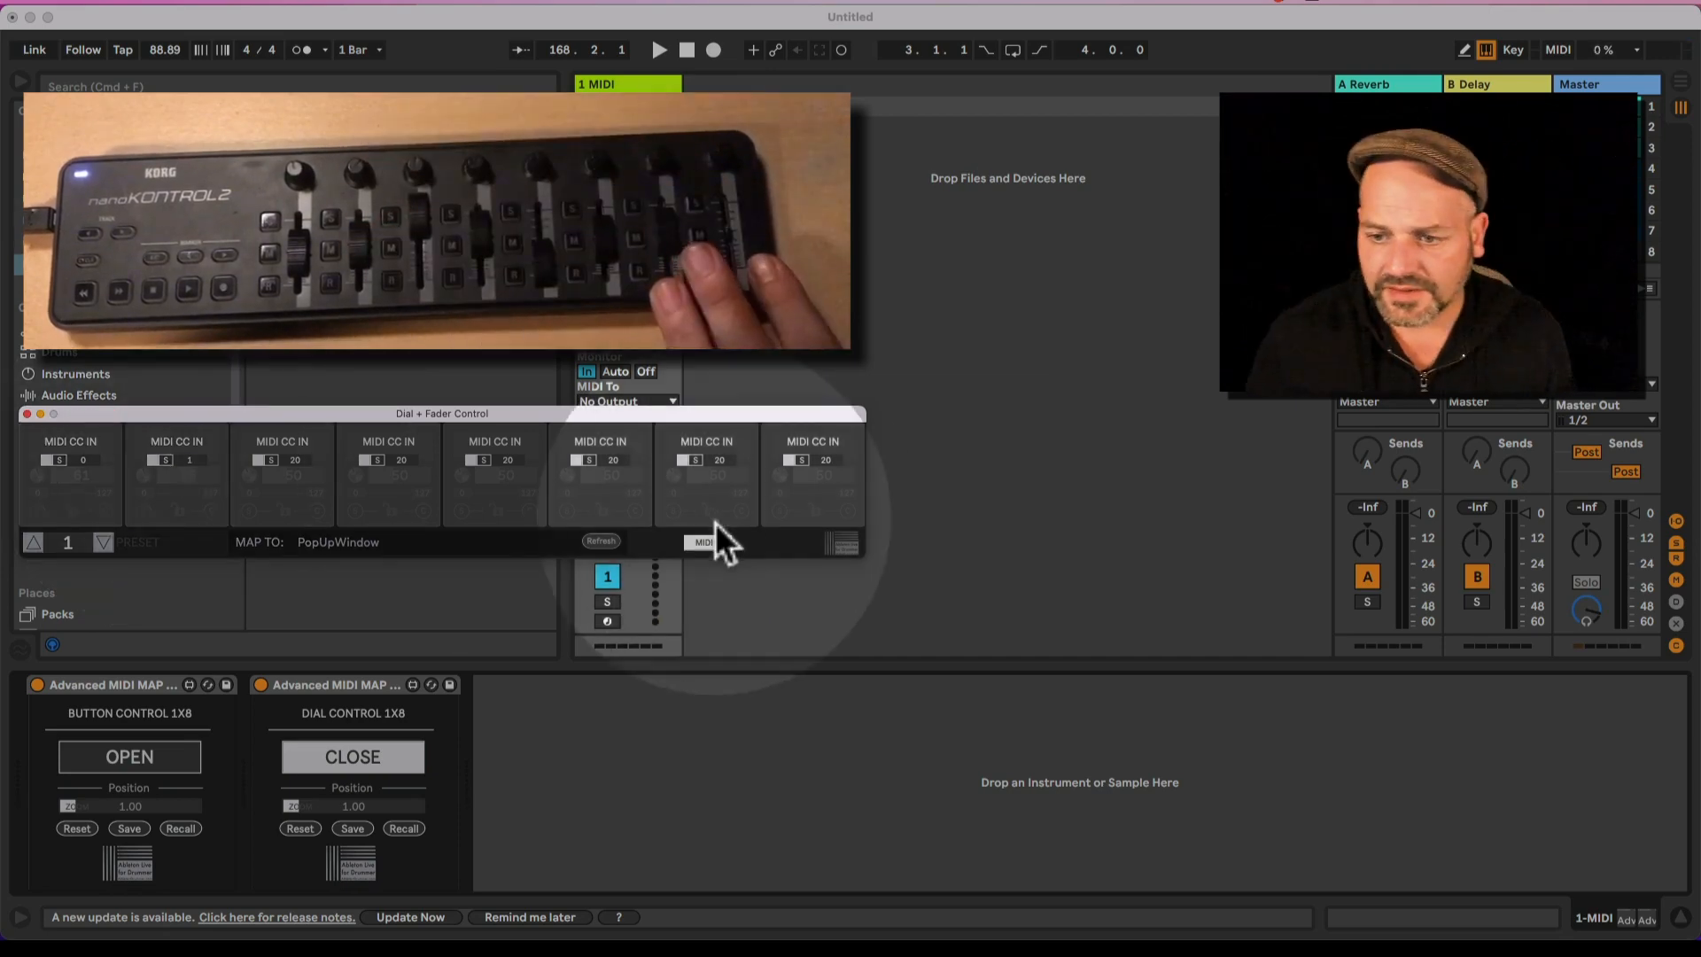
click(715, 546)
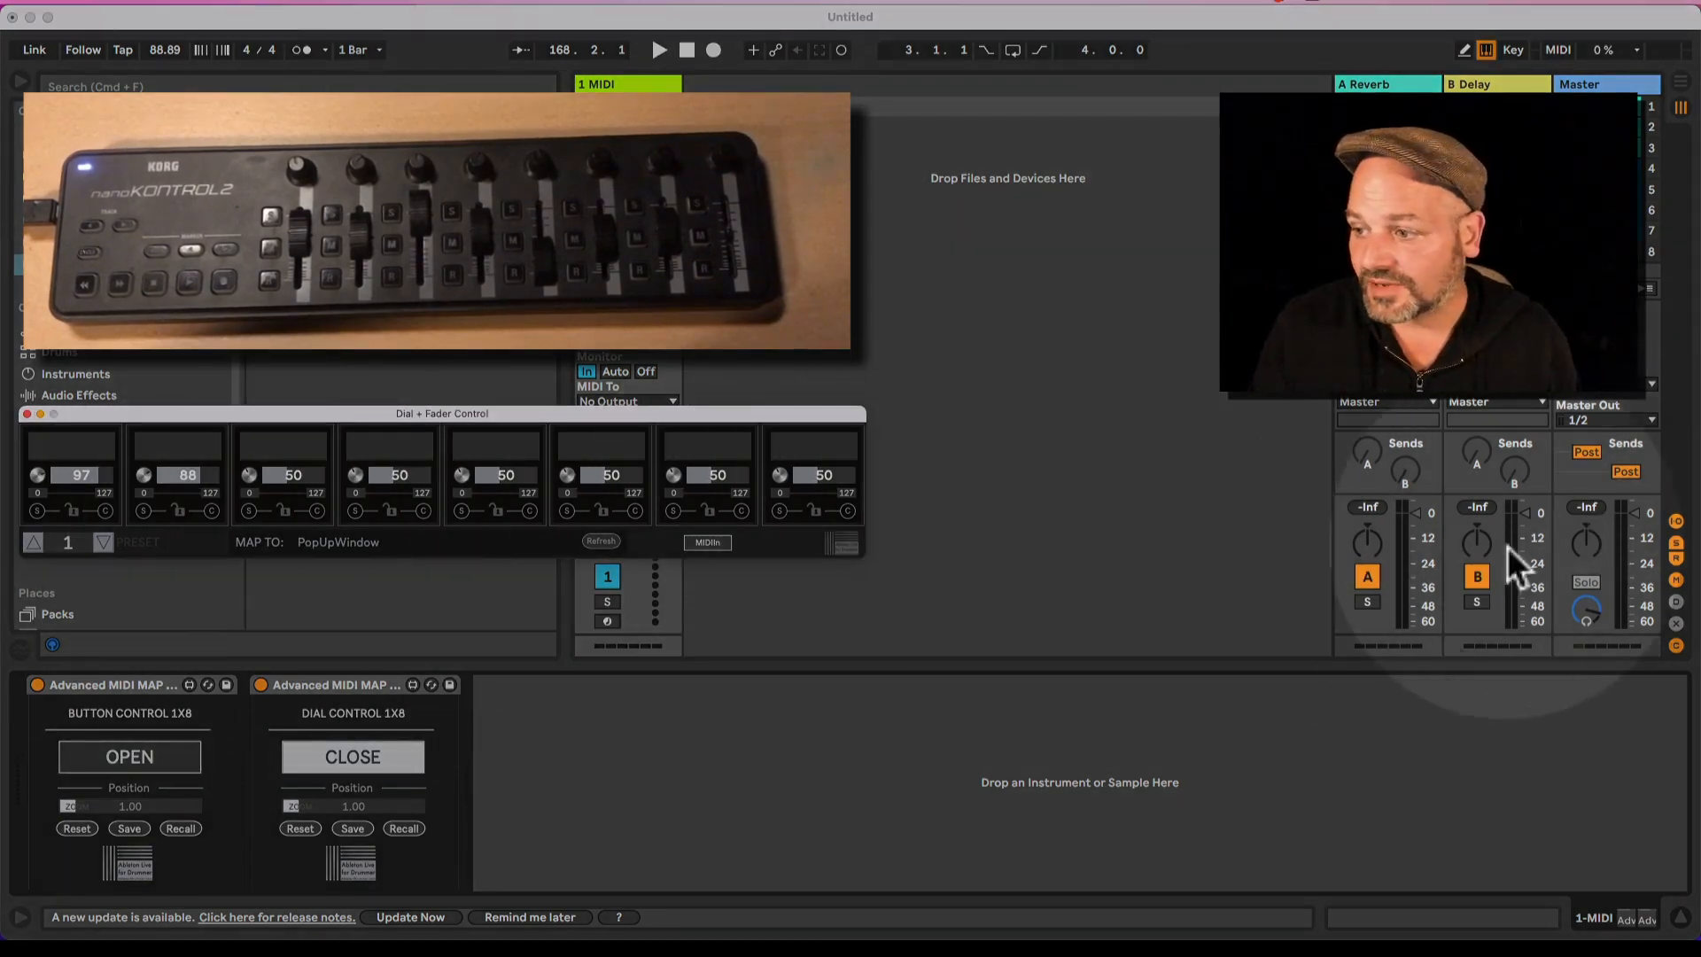
Step: Map the A Reverb return's track volume to the first dial in preset 1
click(1421, 560)
click(1423, 568)
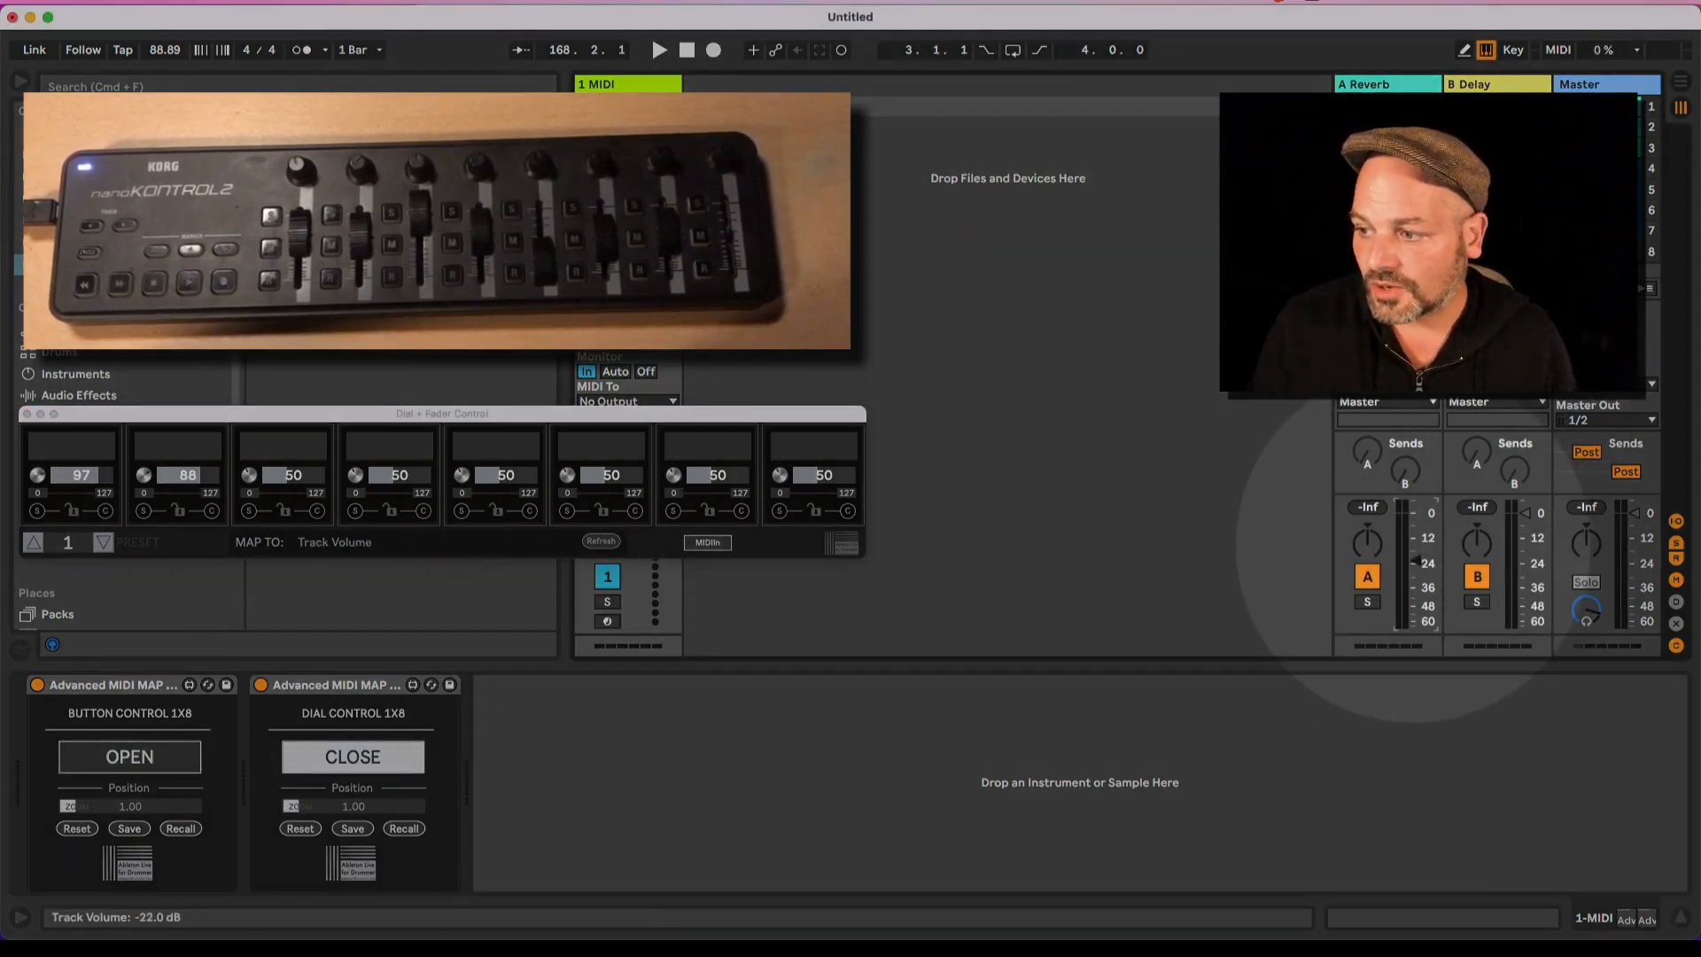
drag(1415, 533, 1414, 521)
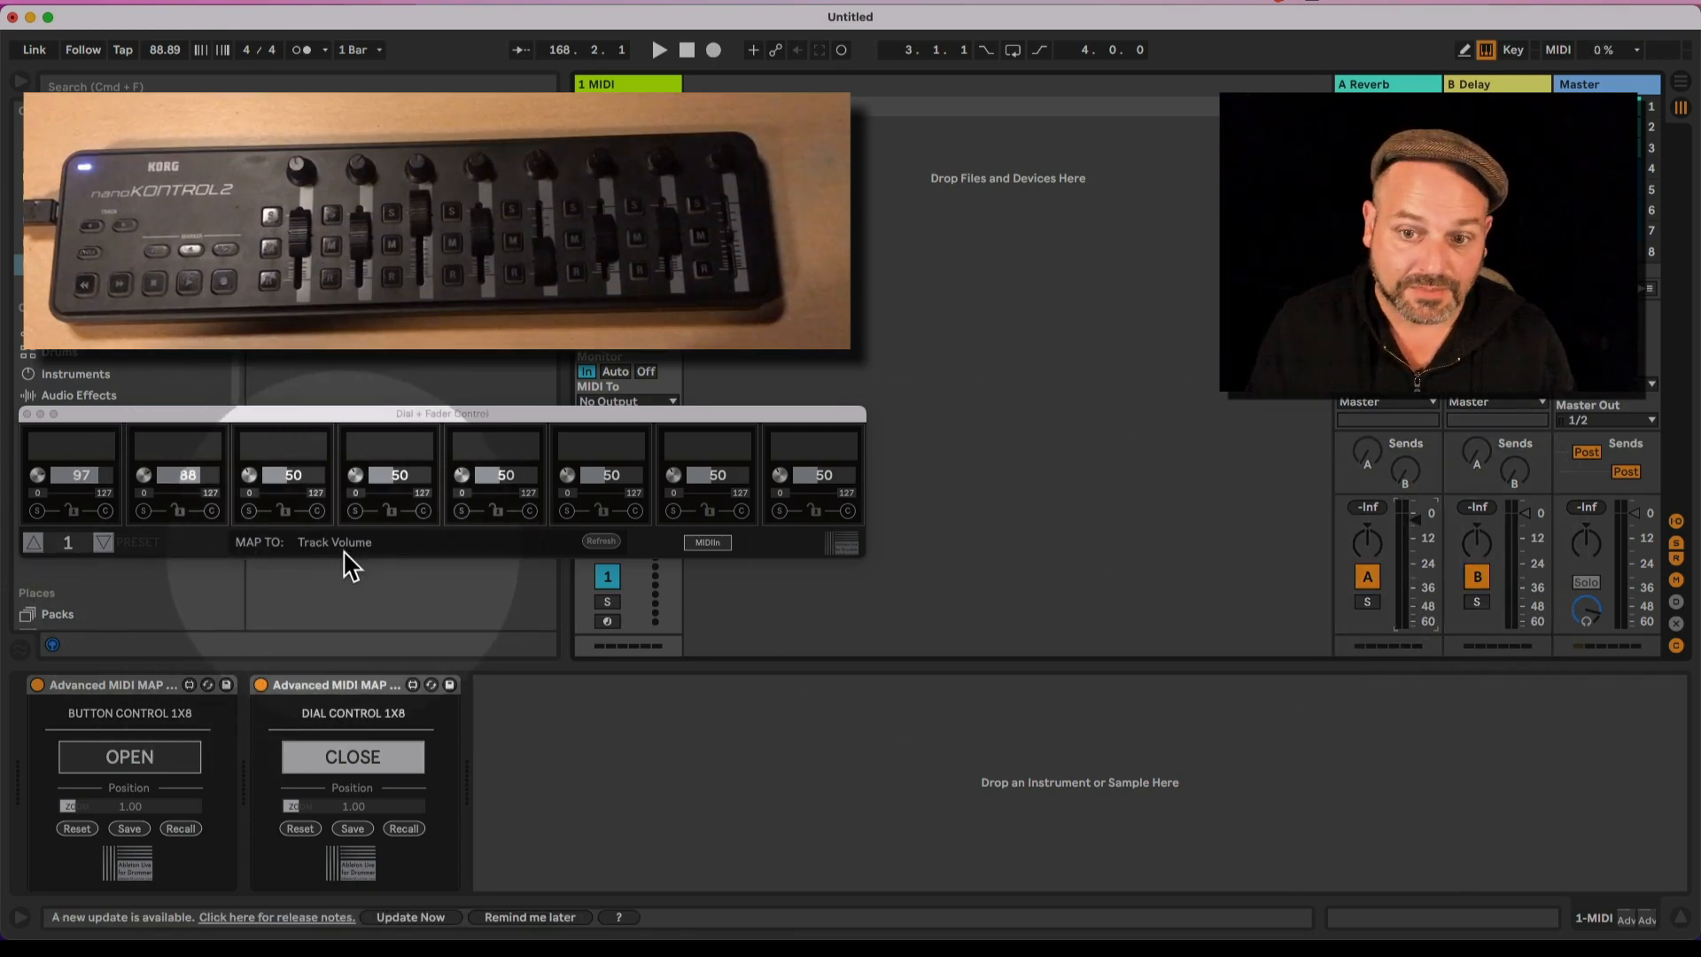
click(37, 511)
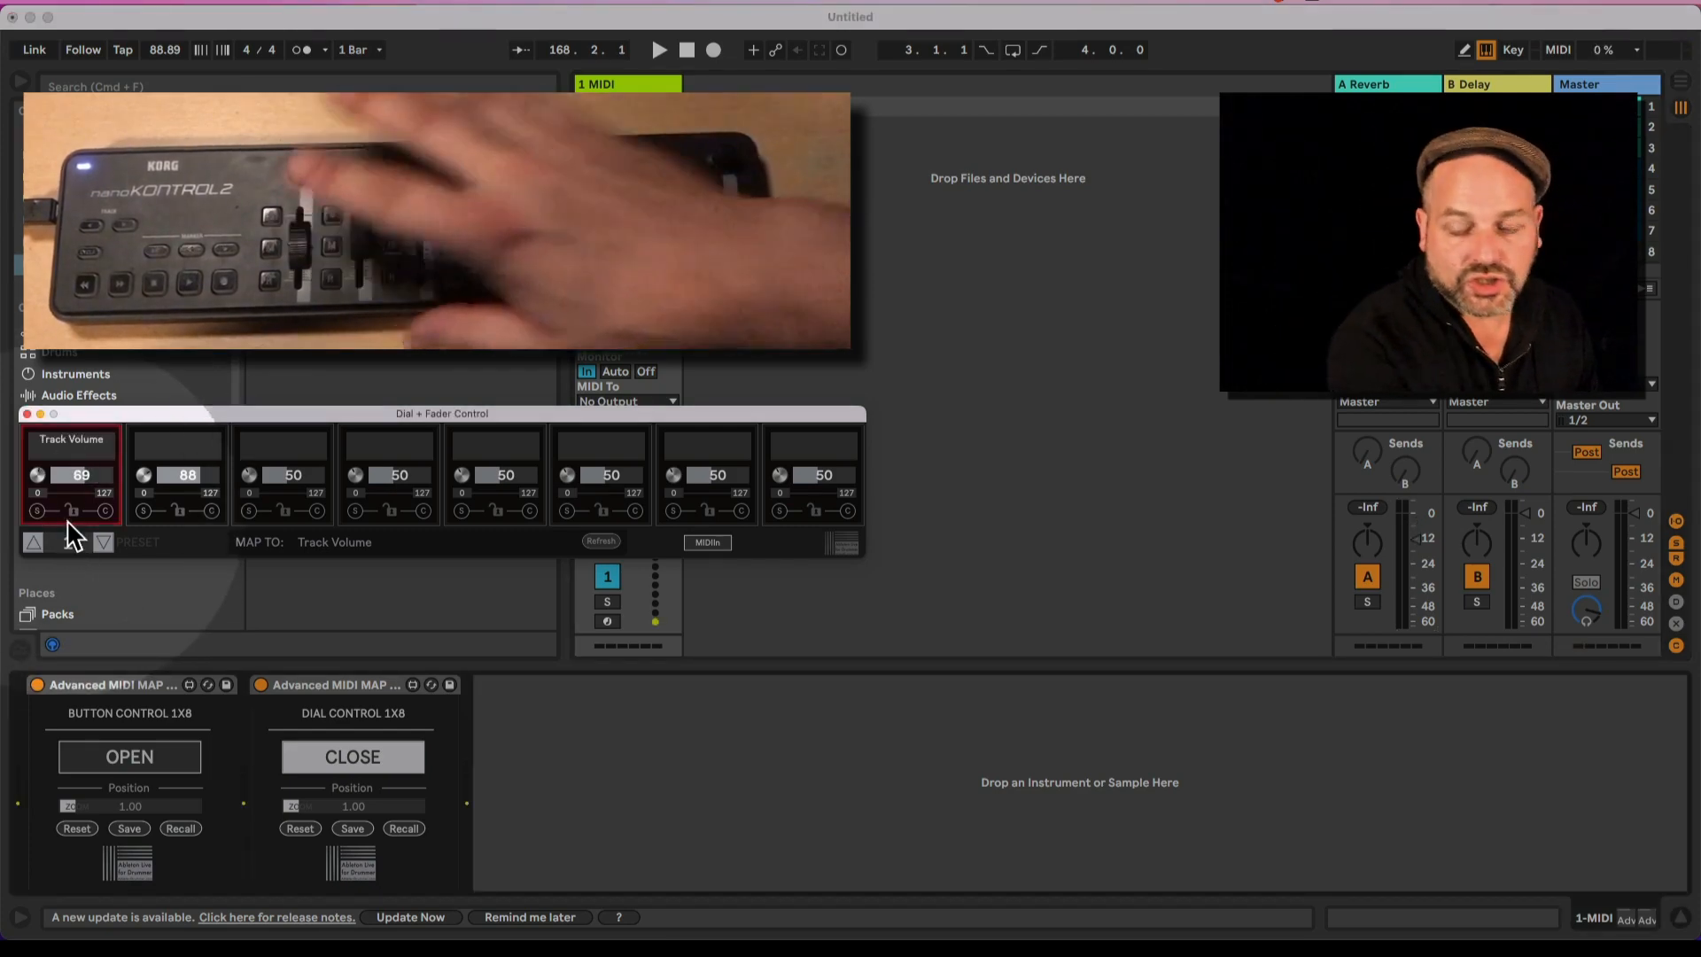
click(1423, 564)
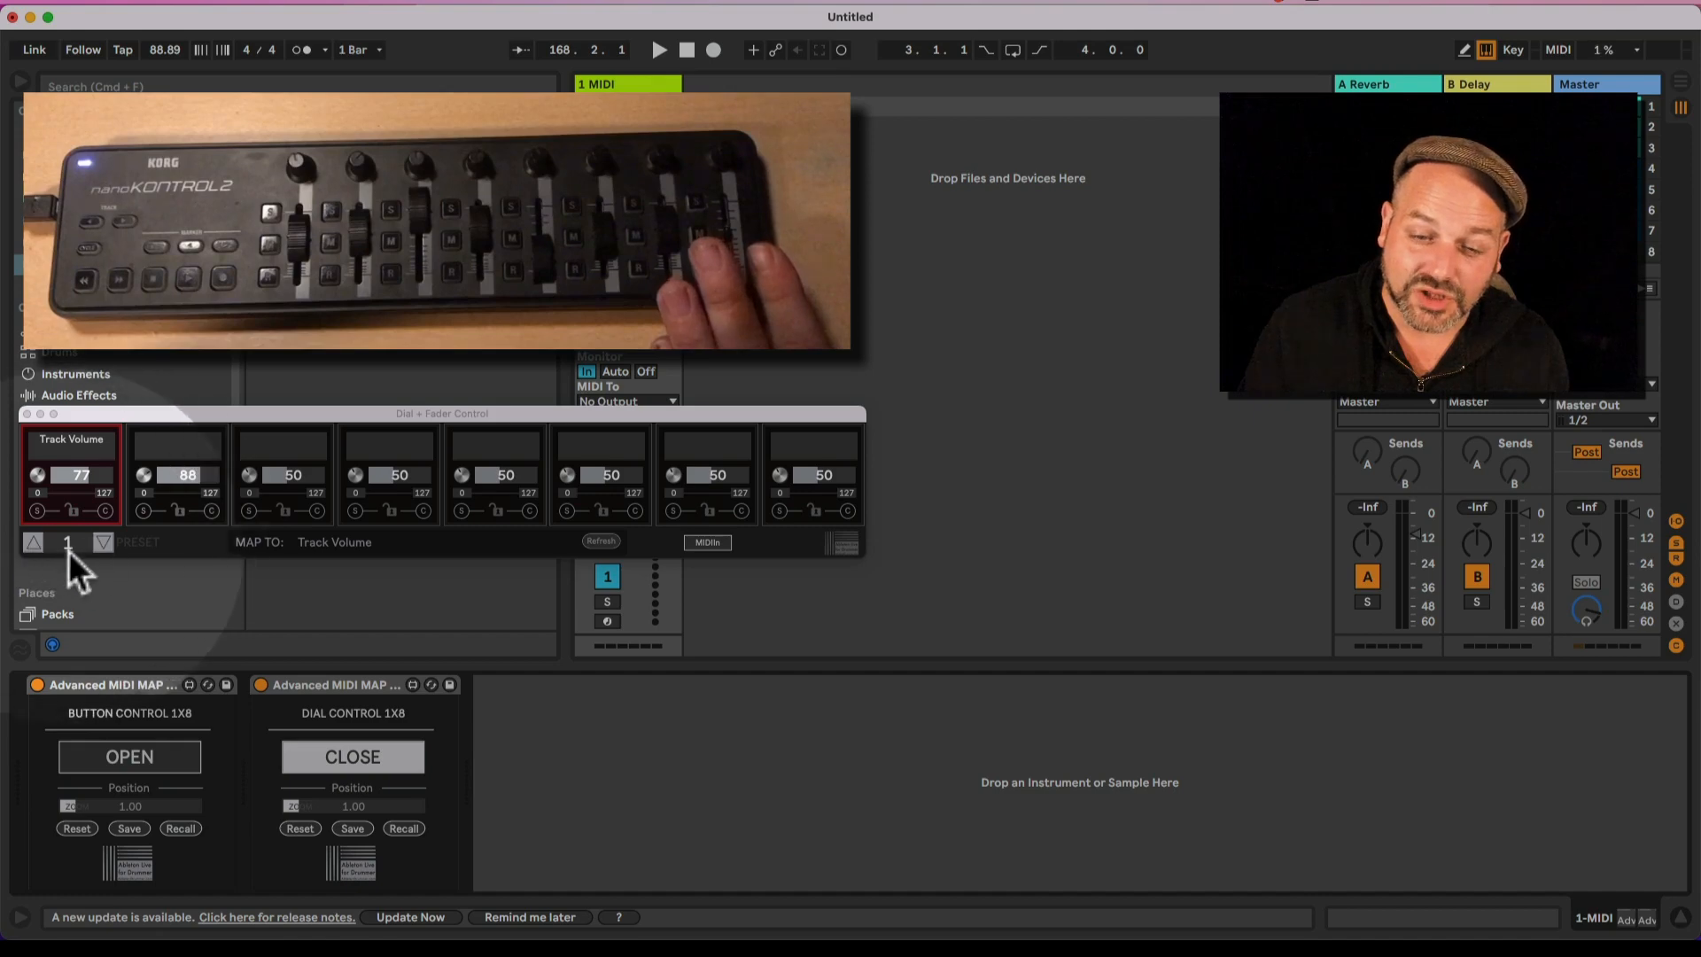
Step: Map the A Reverb return's send A to the first dial in preset 2, and return to preset 1
click(35, 542)
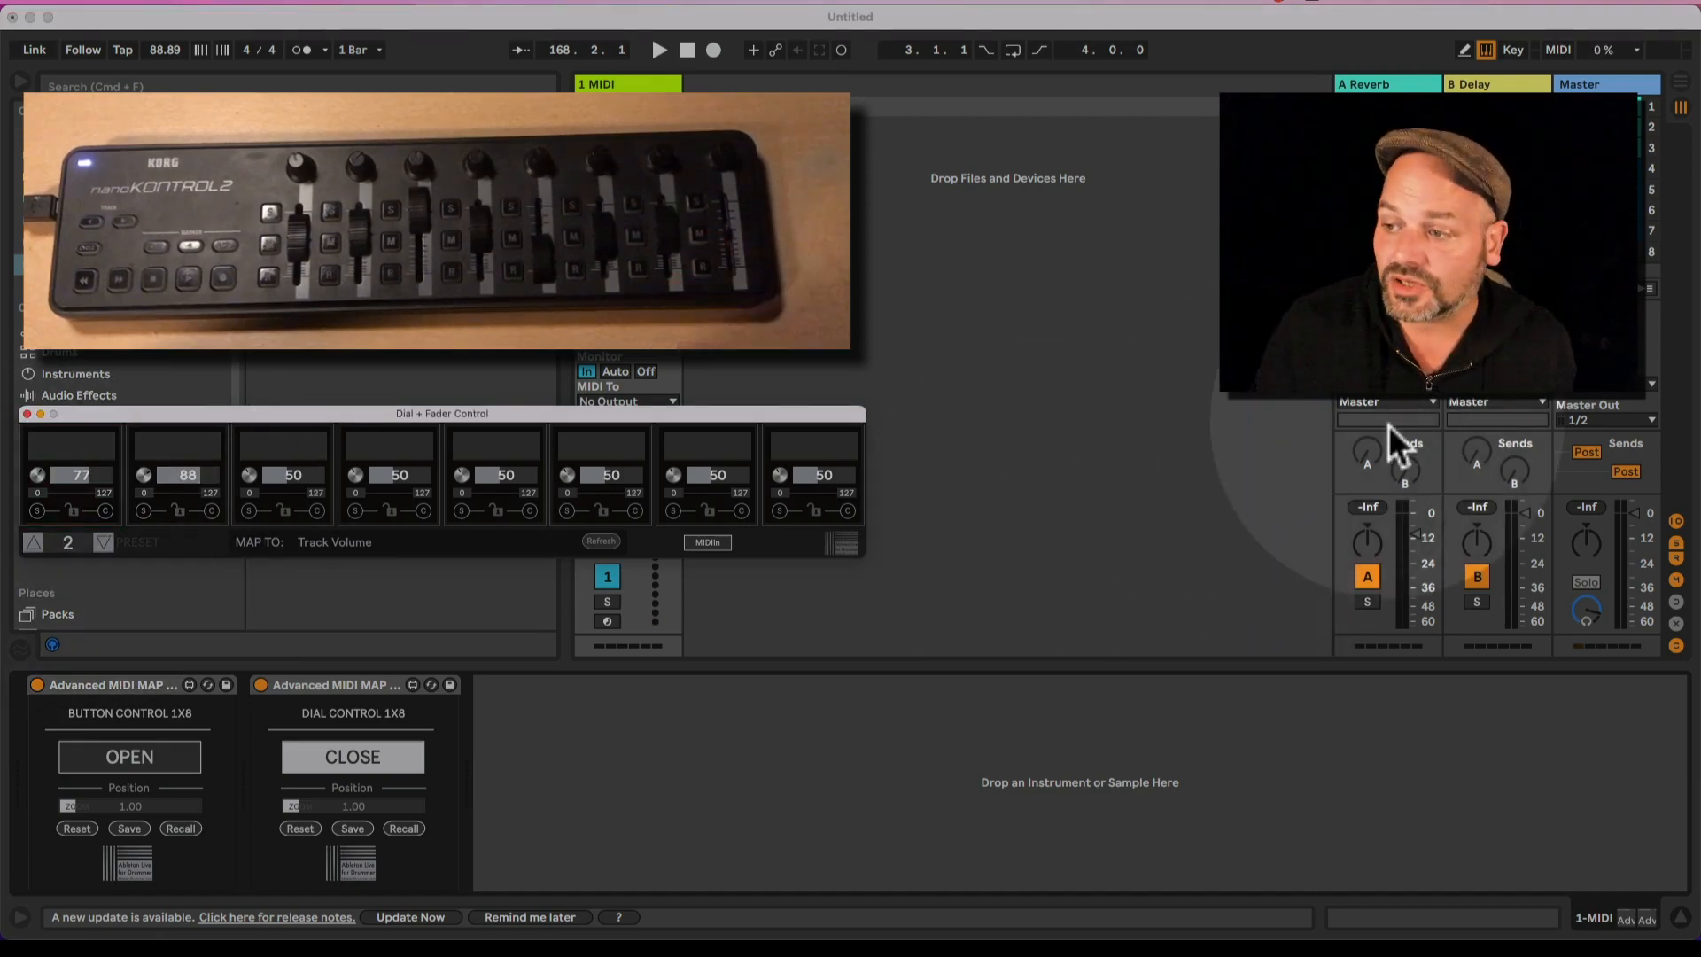
click(1369, 452)
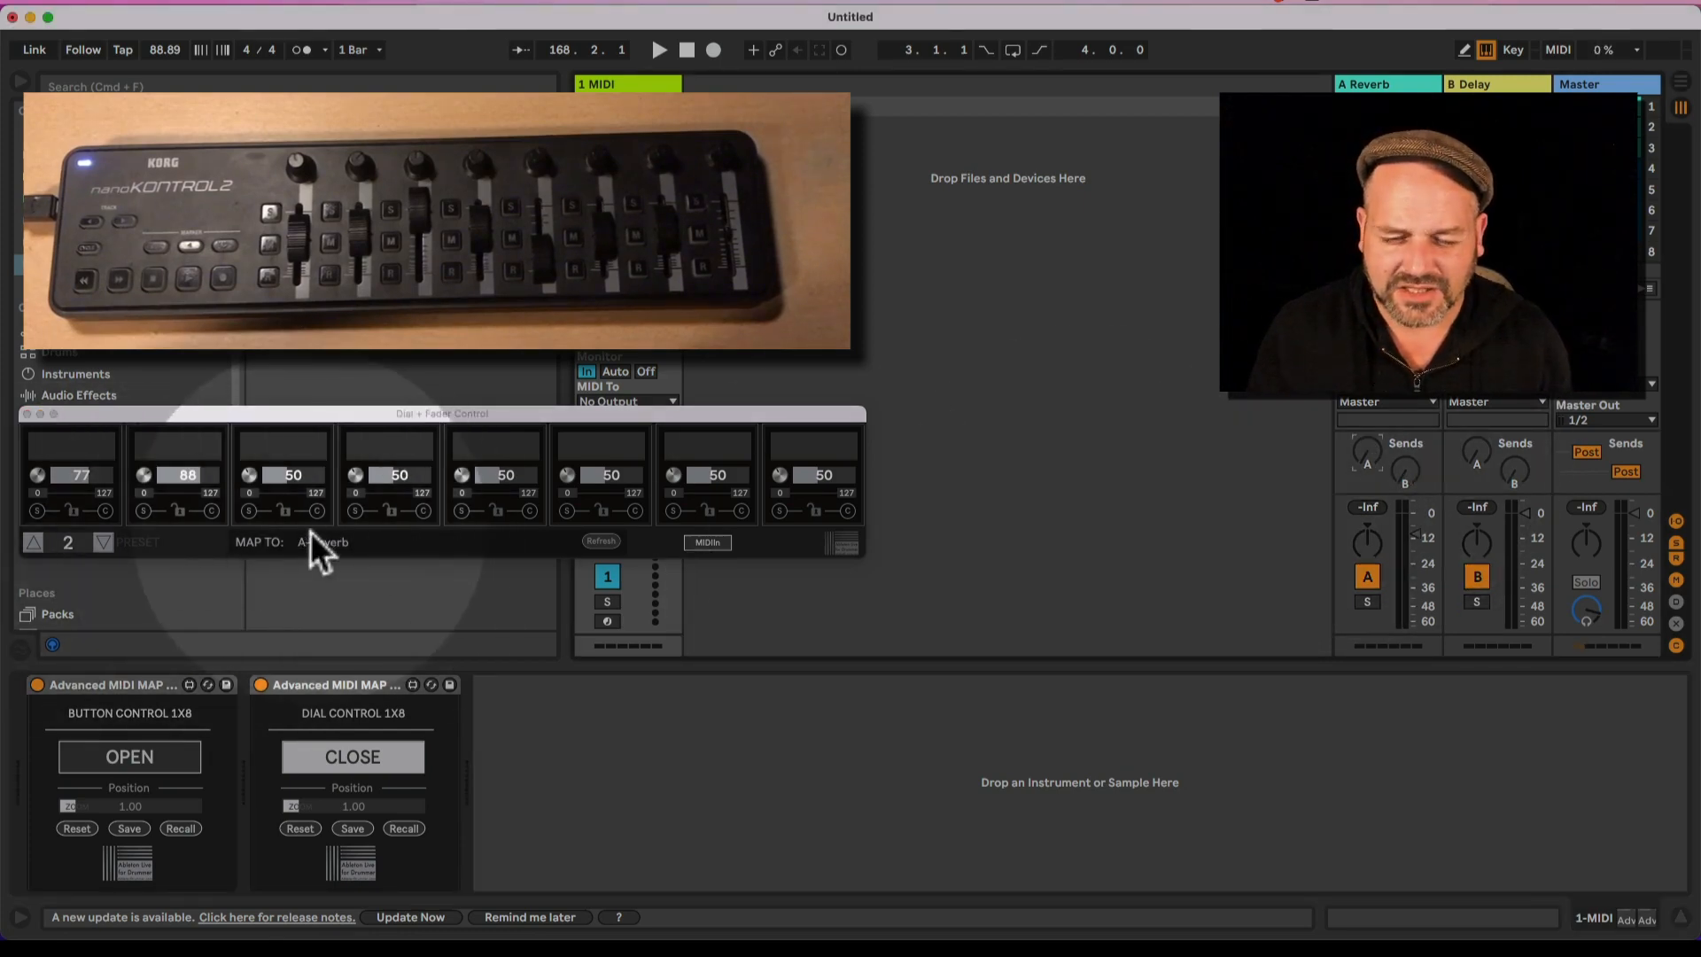
click(39, 512)
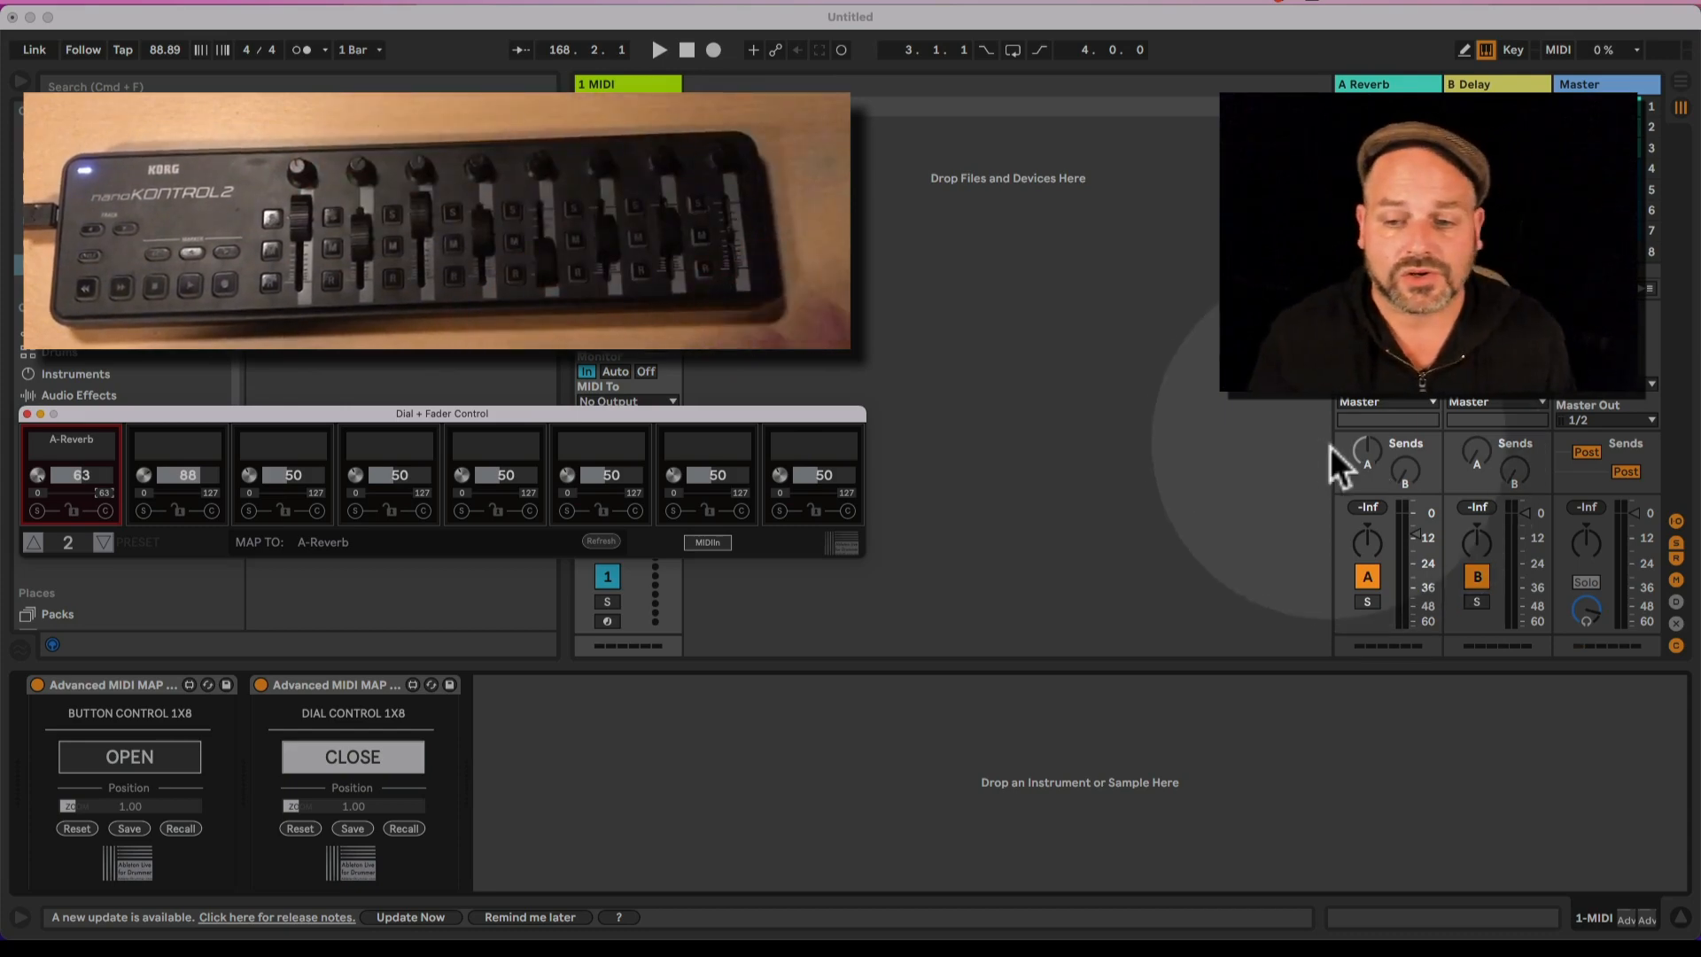
click(103, 544)
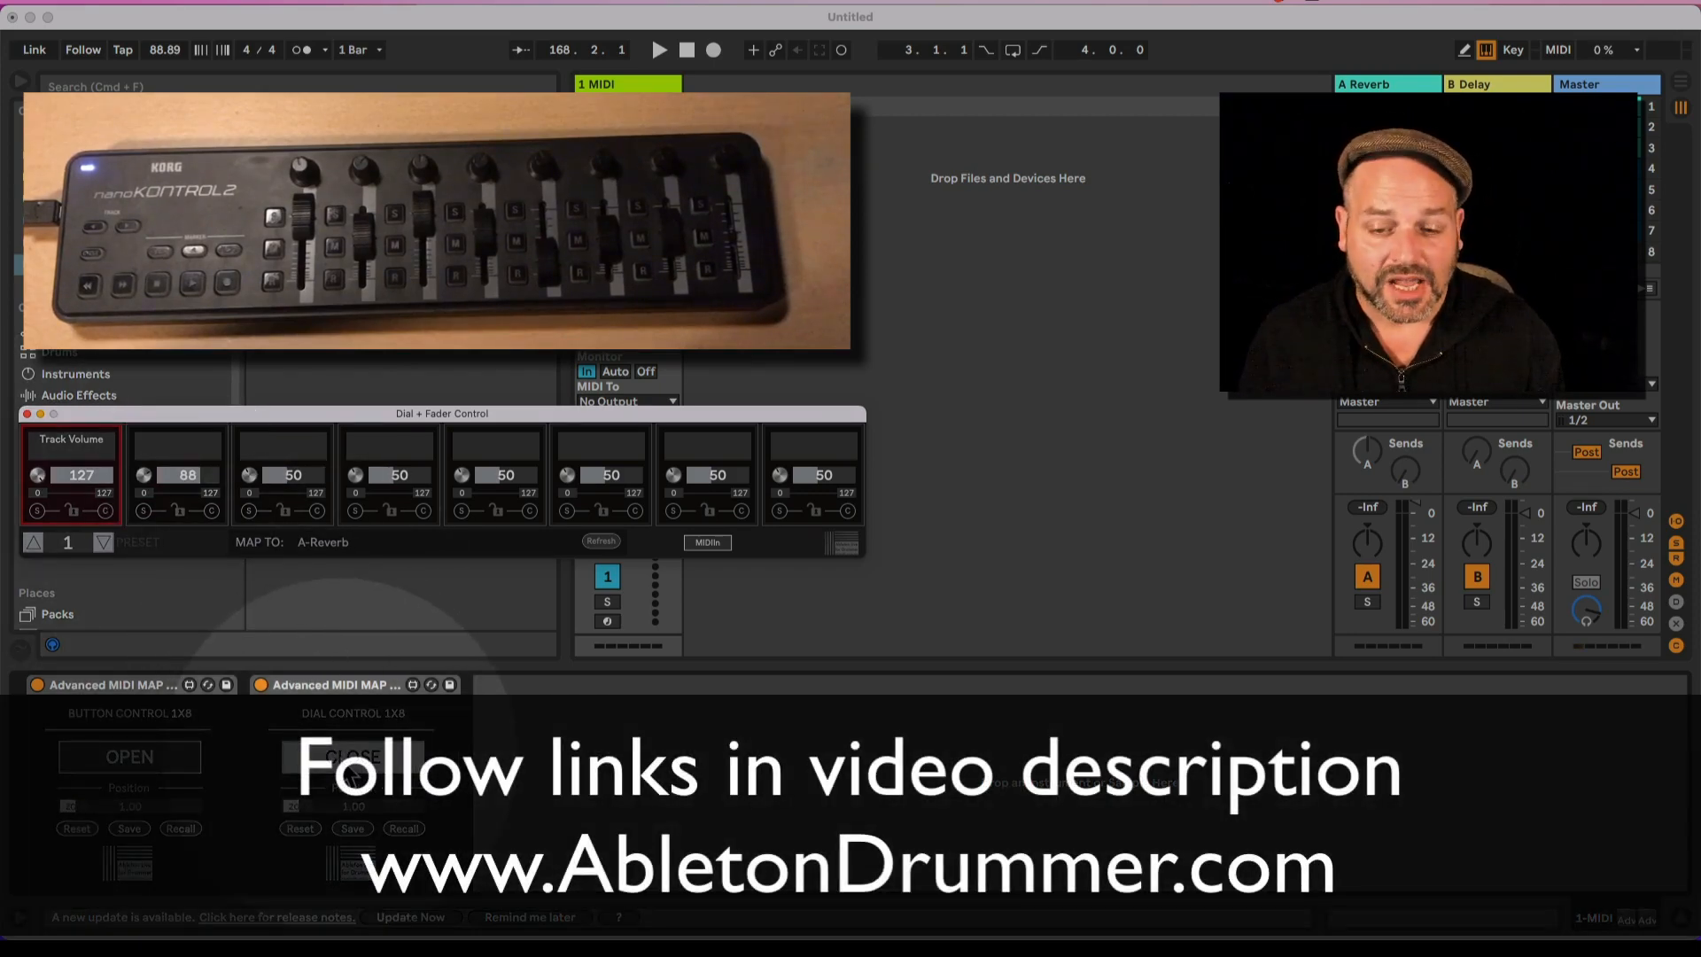
Step: Replace the dial window with the Button Control 1x8 window and assign note E4, note E3 and CC 34 to its first three buttons
click(353, 762)
click(163, 760)
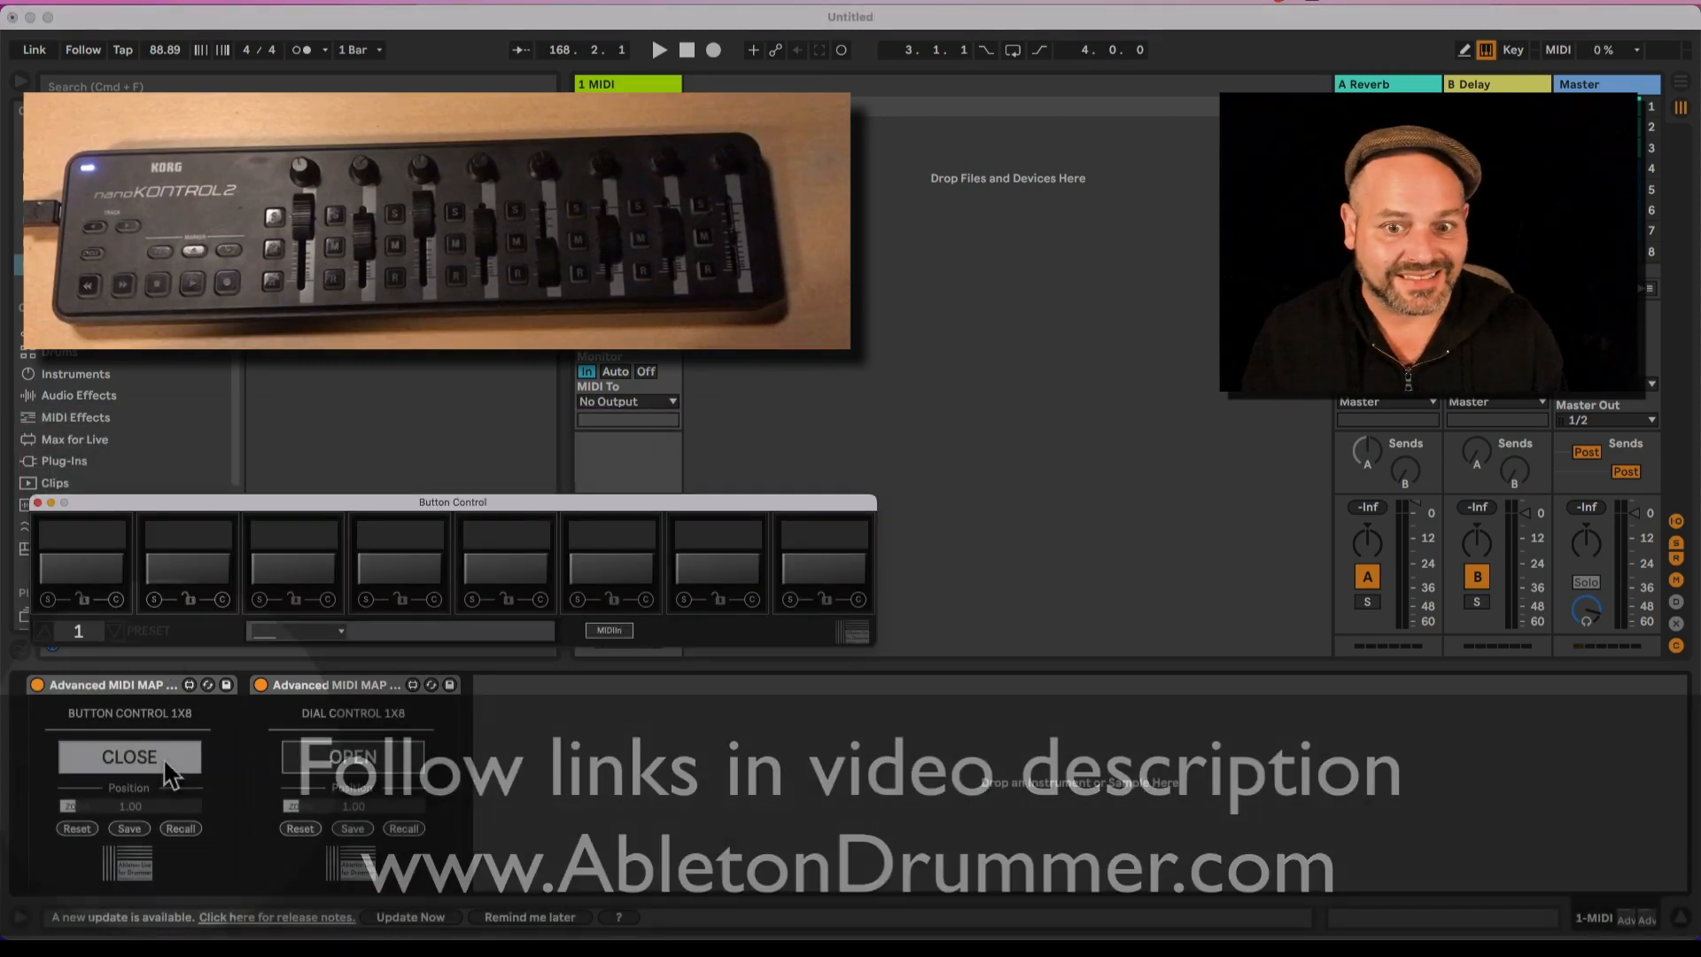
click(608, 630)
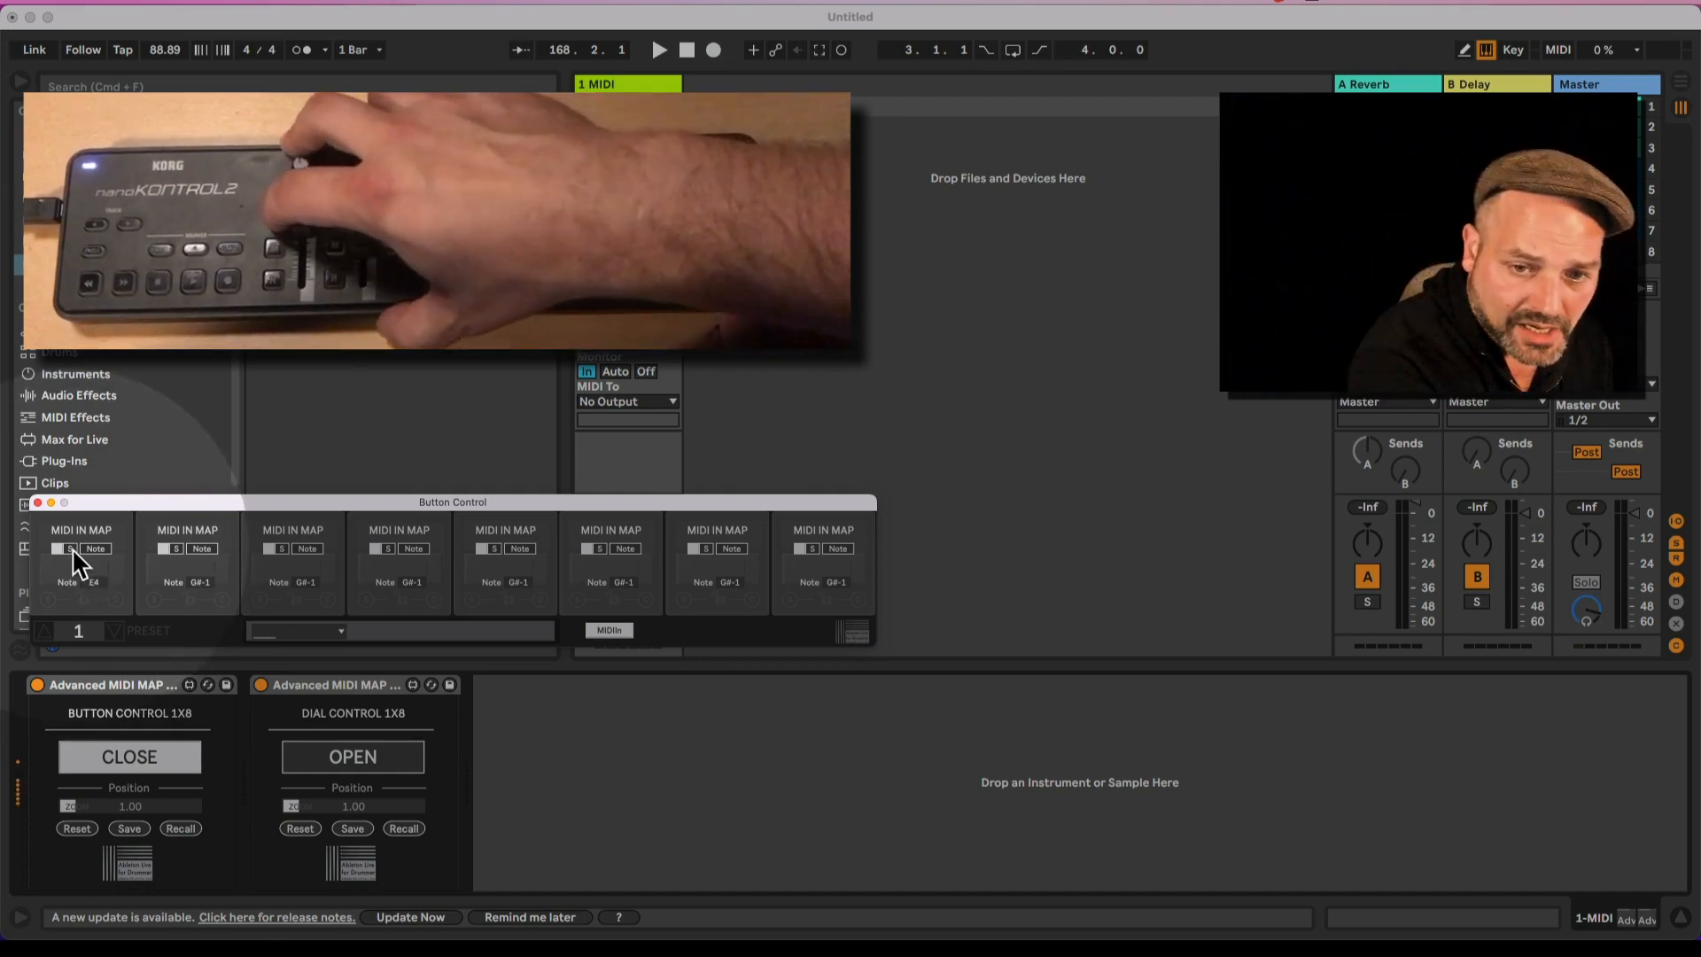
click(180, 549)
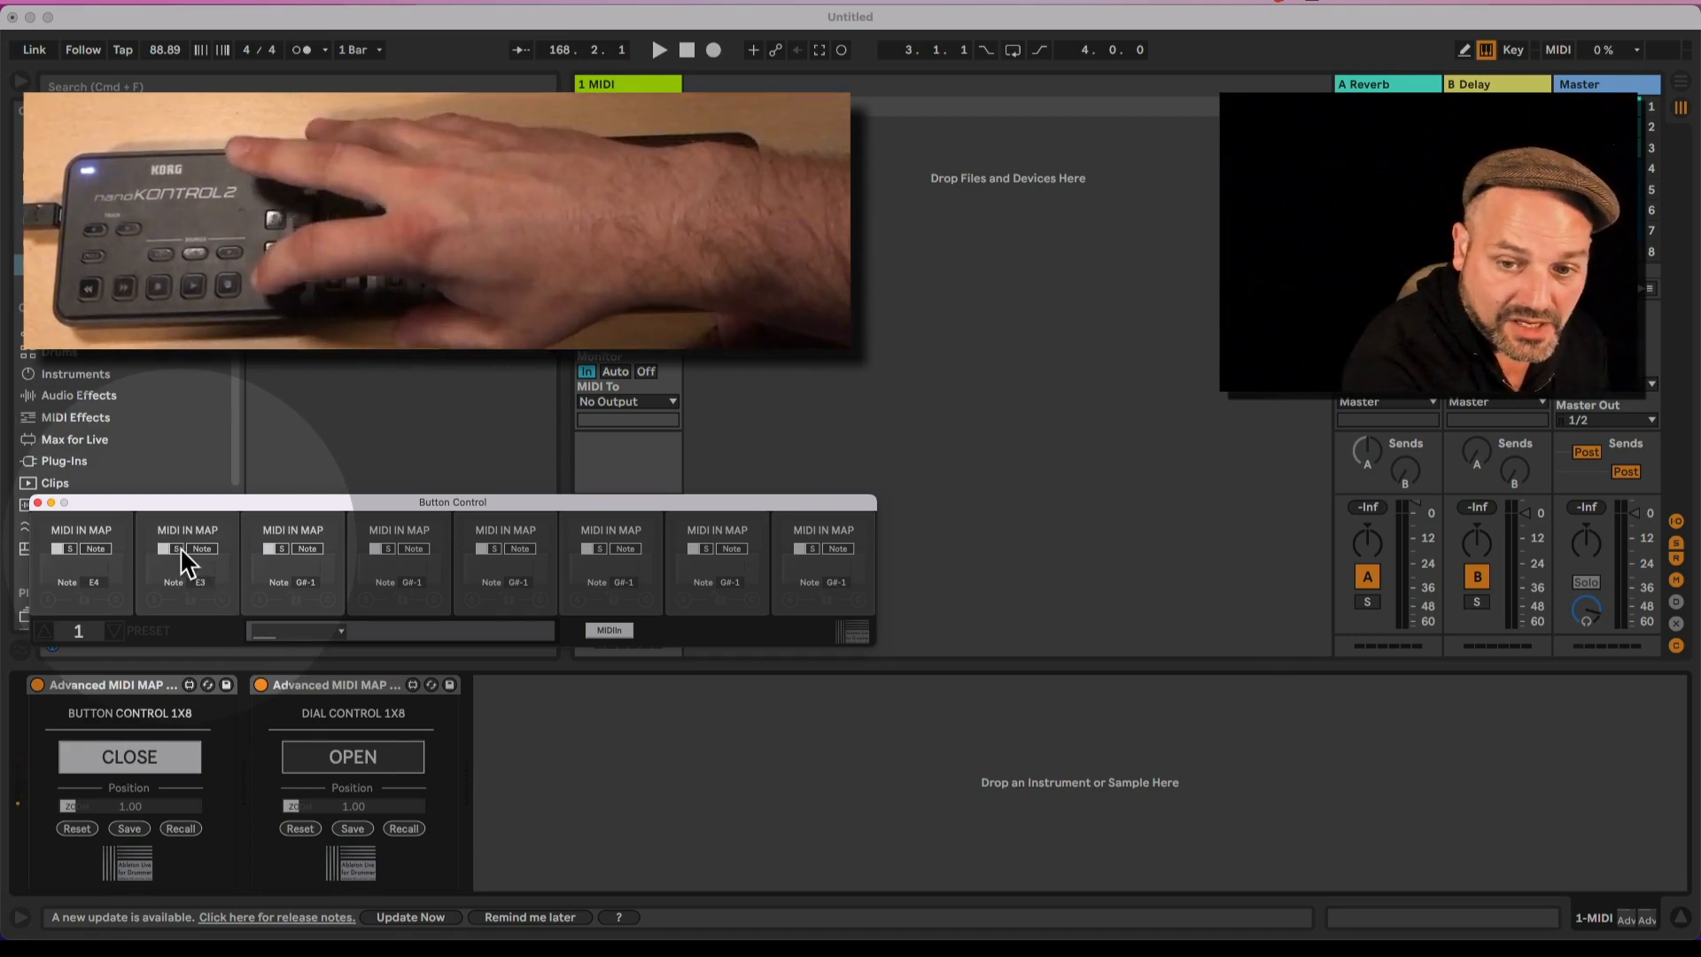
click(286, 558)
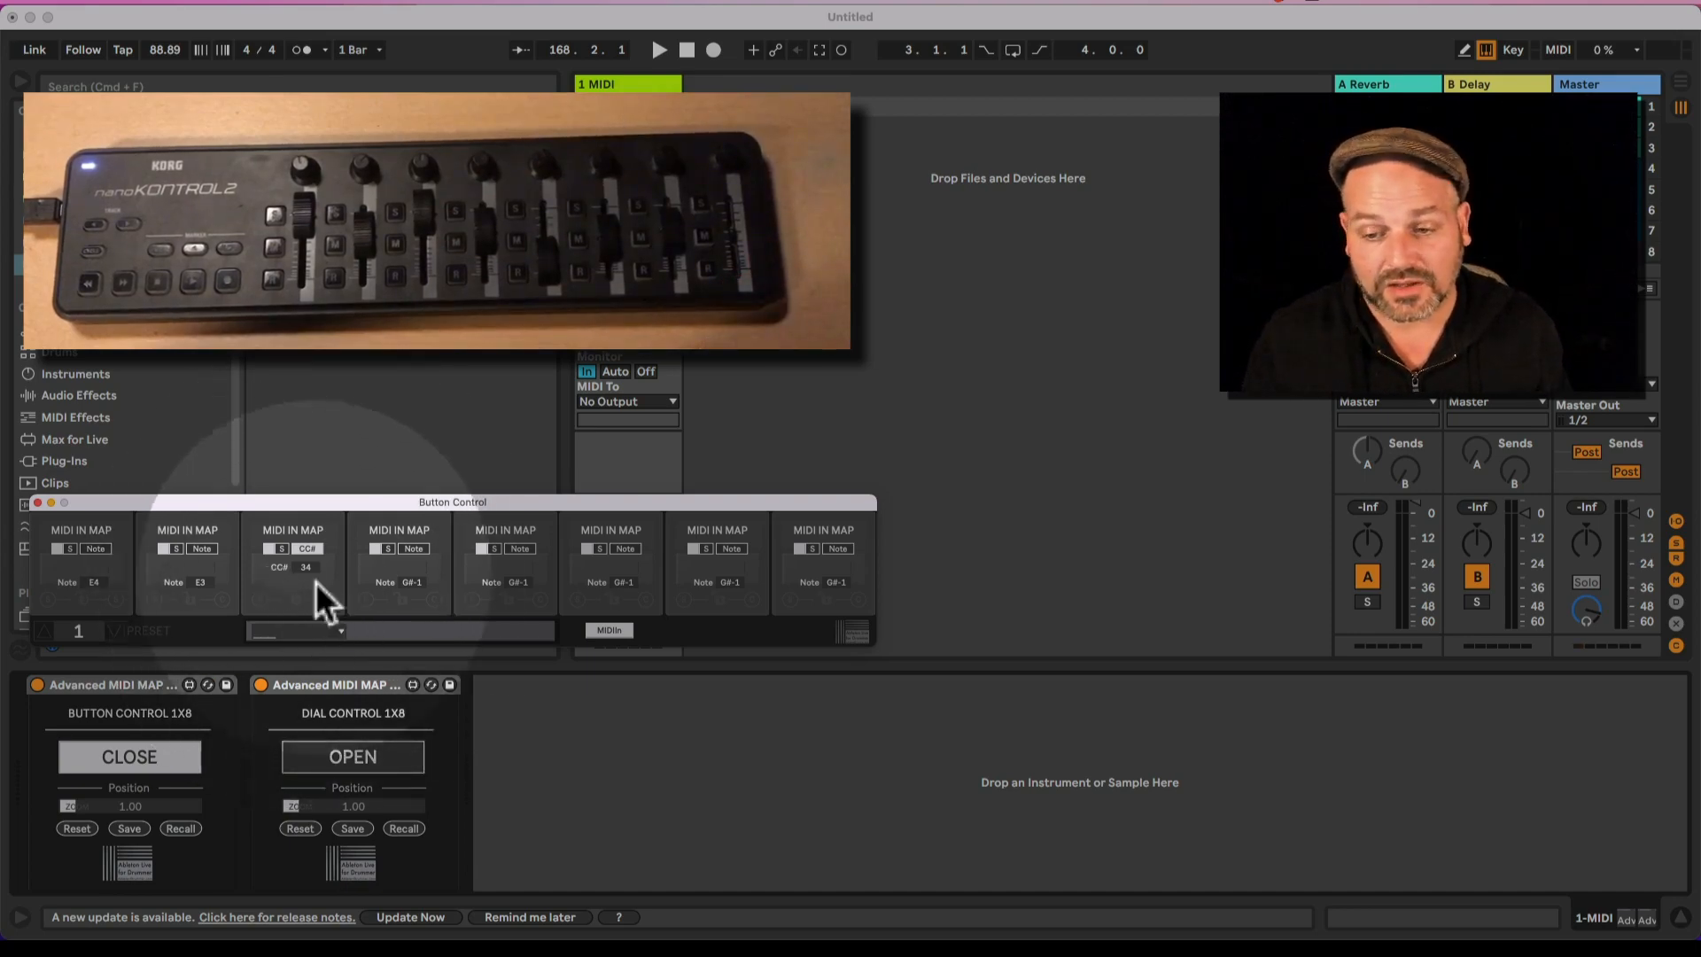
click(608, 631)
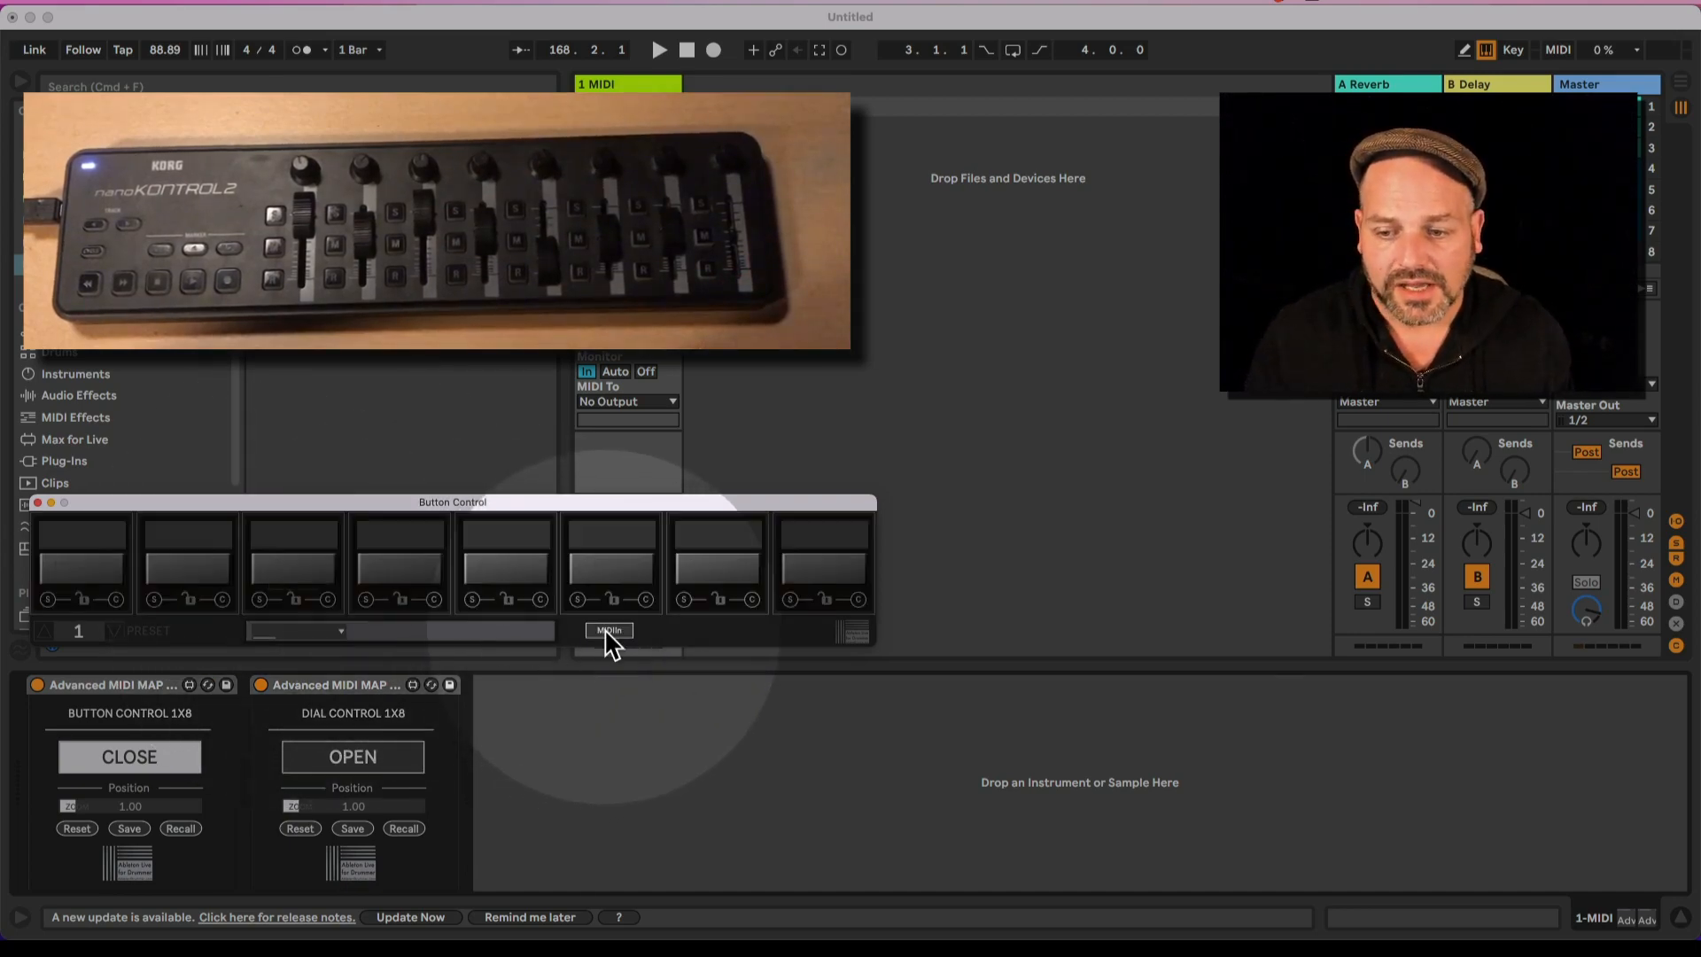
Step: Assign the Transp. function to the first button in preset 1 of Button Control 1x8
drag(161, 499, 158, 510)
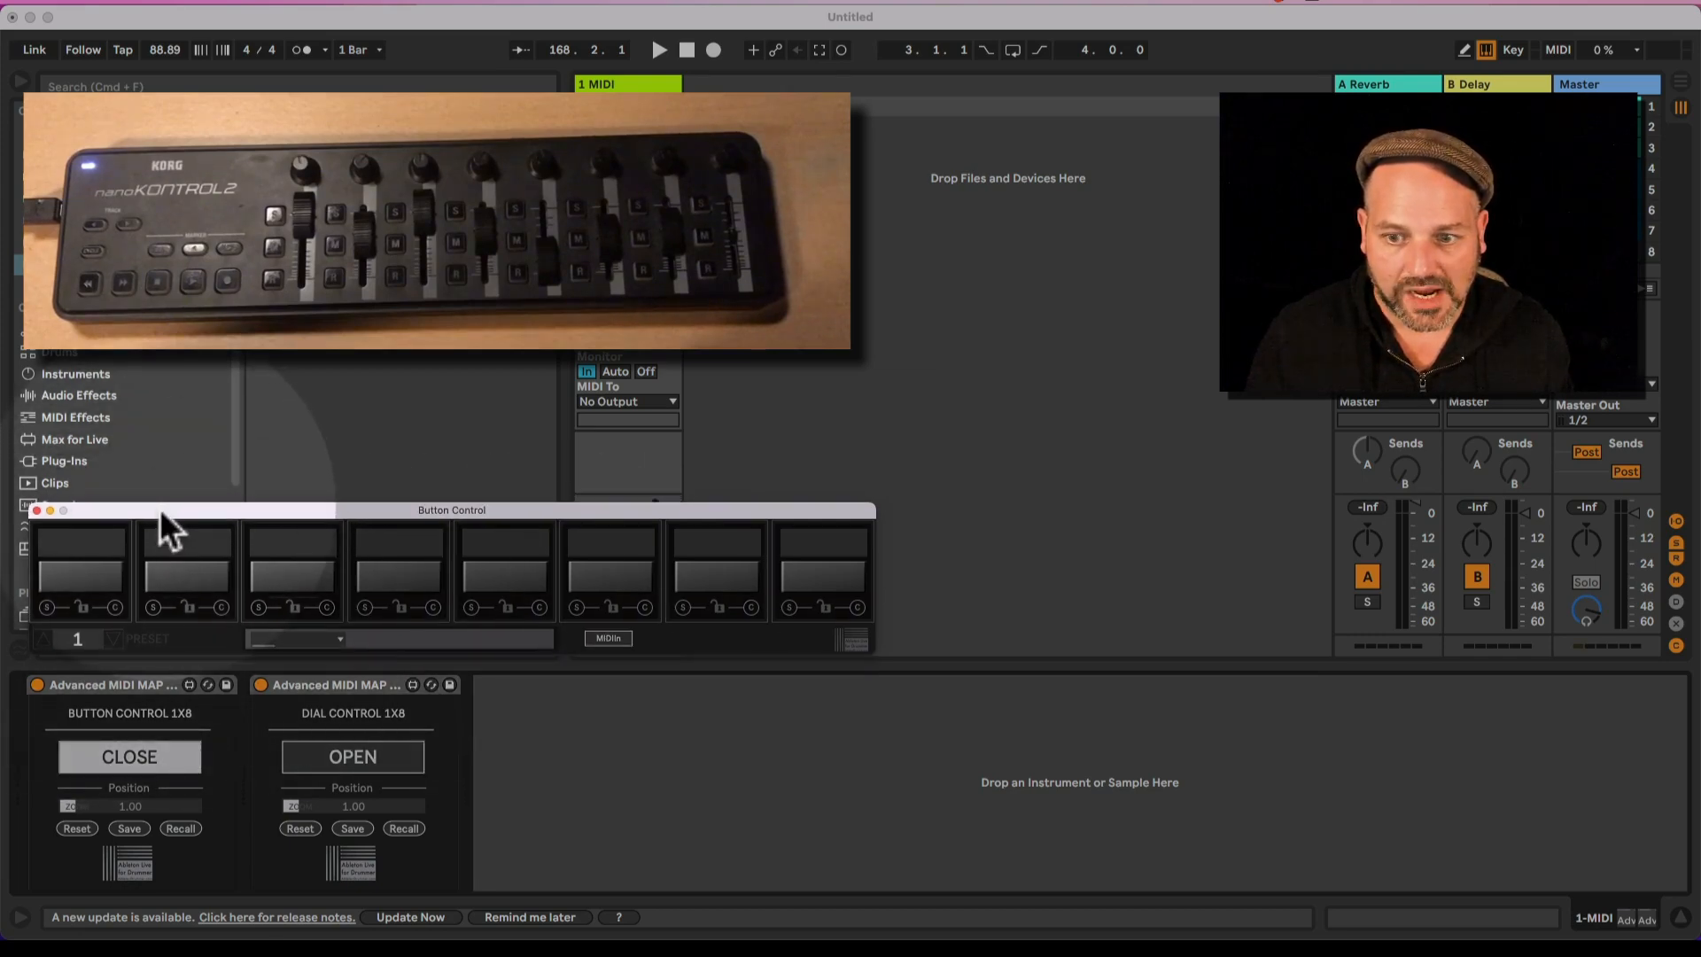
click(316, 645)
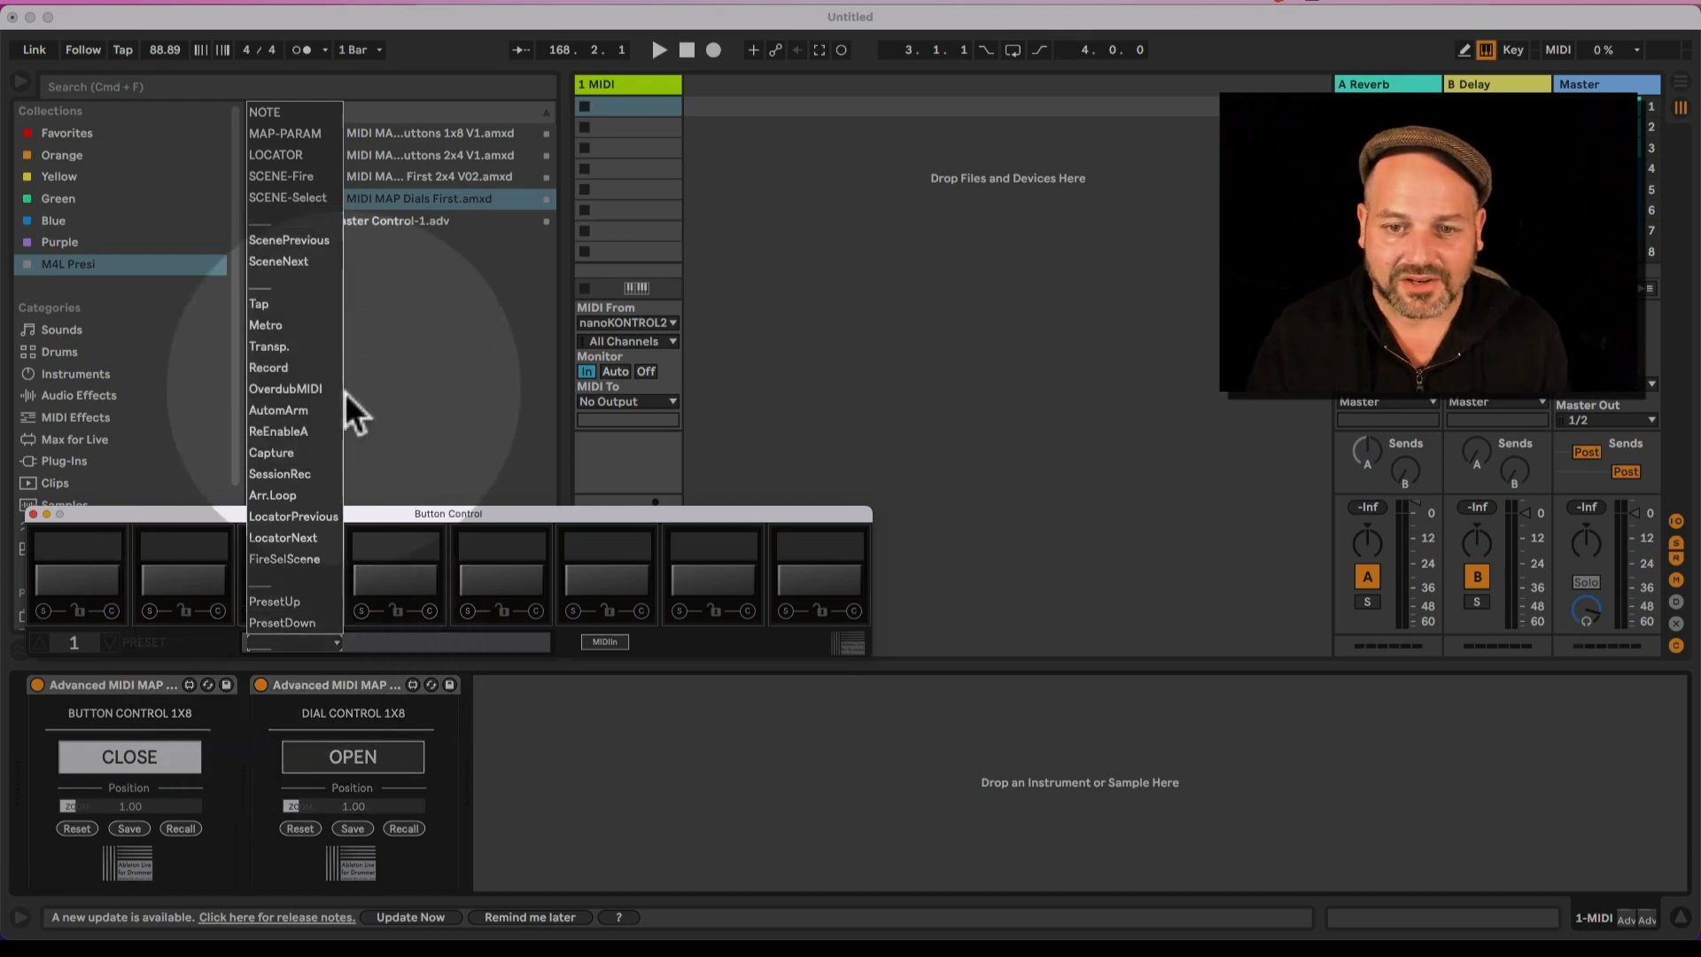
click(299, 346)
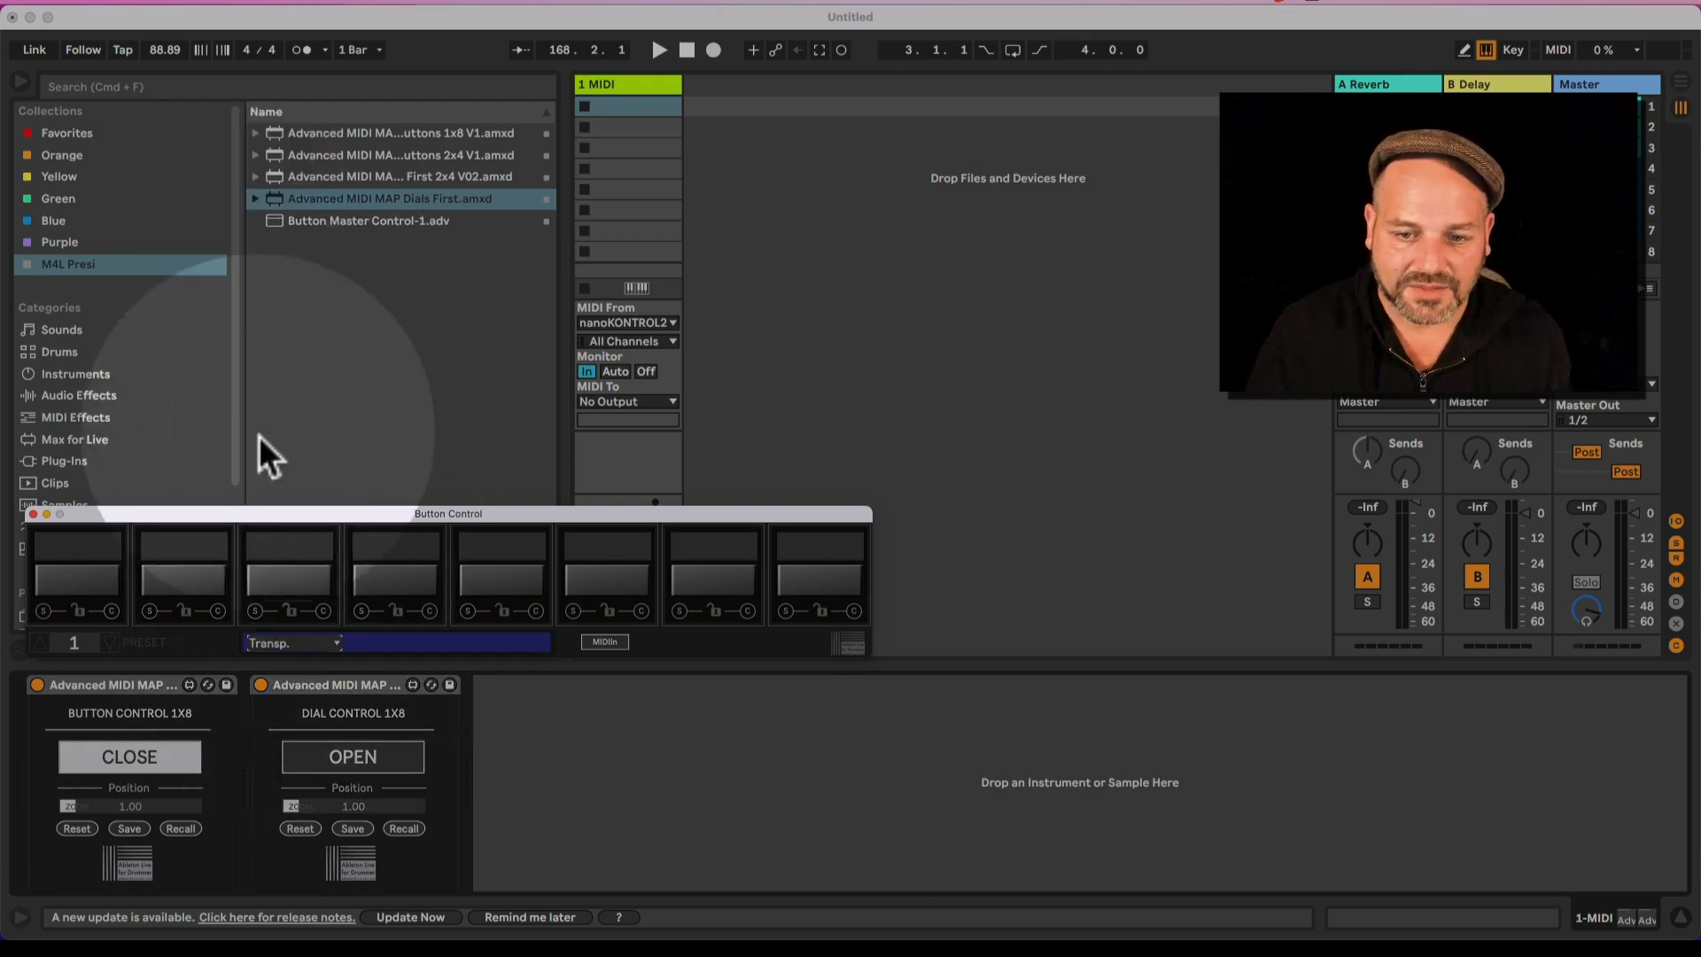
click(42, 612)
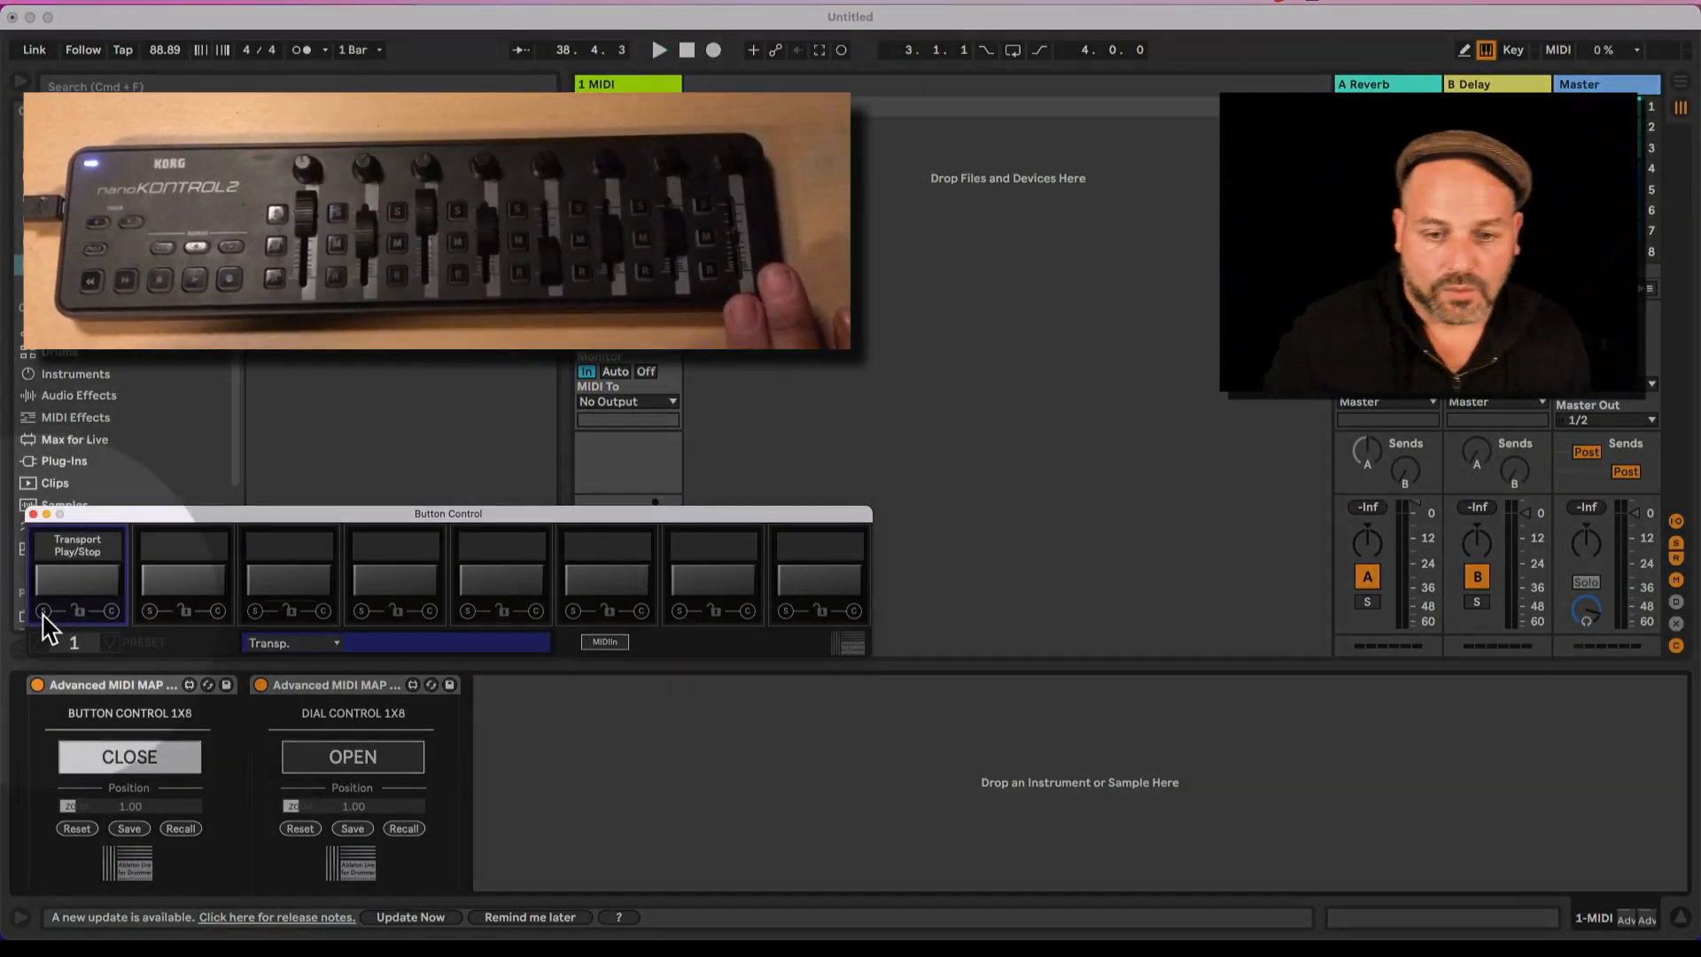
Step: Assign the SceneNext function to the first button in preset 2 of Button Control 1x8 and review the other assignable functions
click(34, 647)
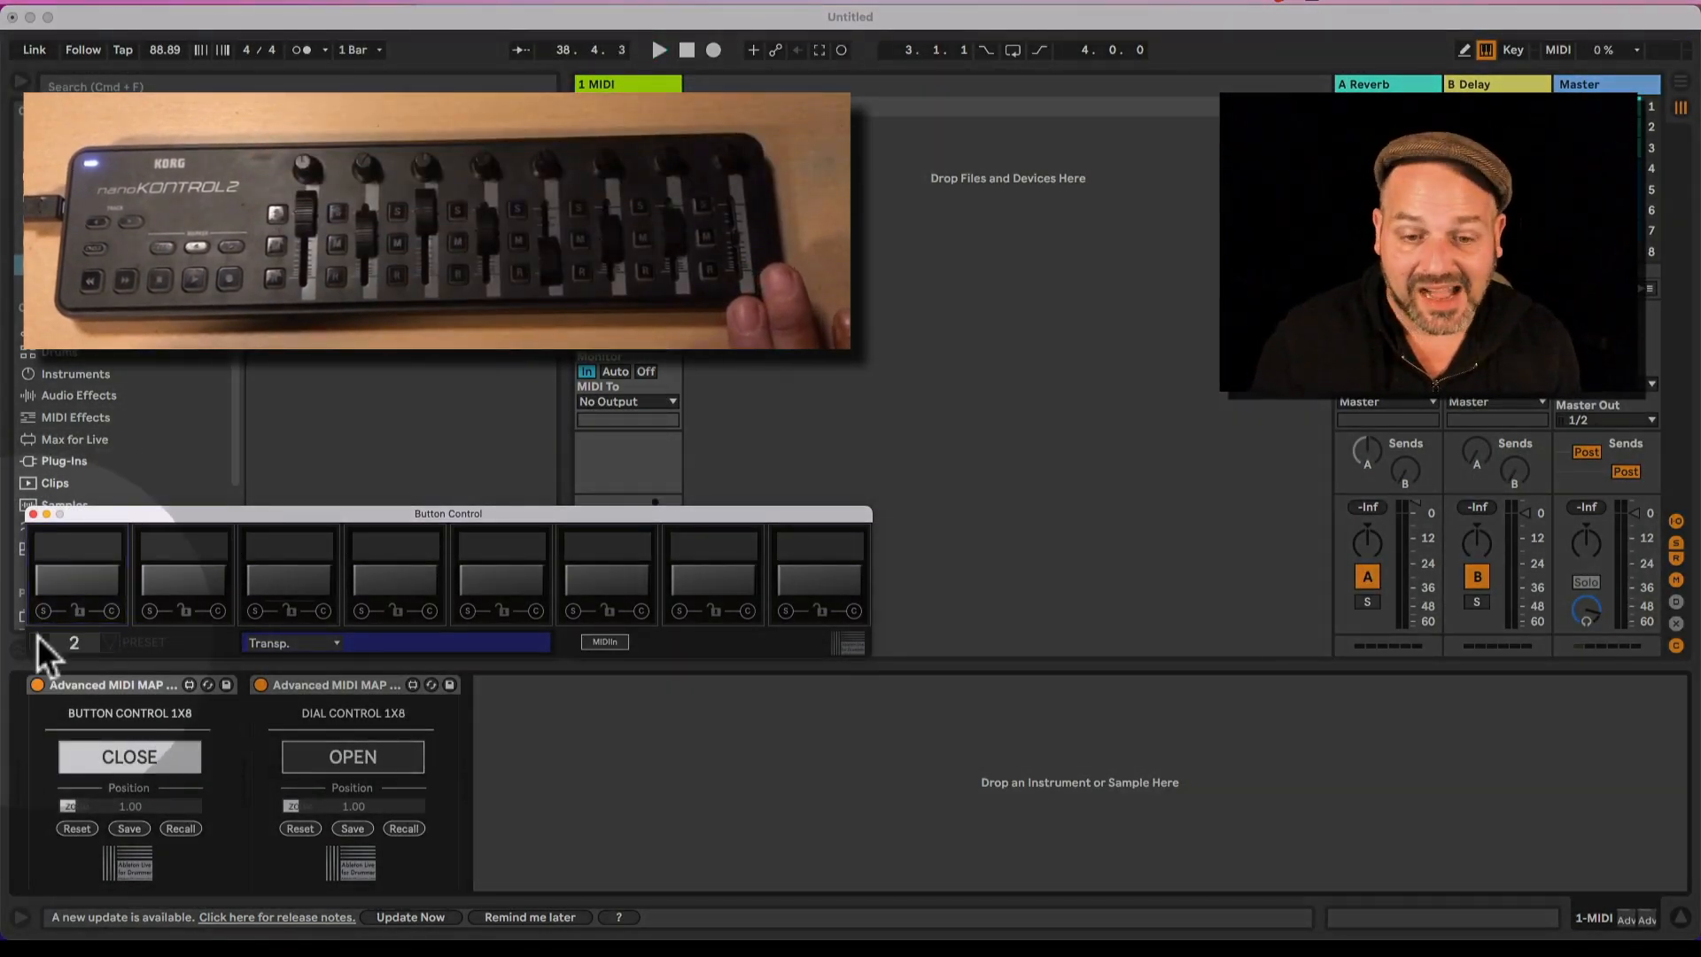
click(301, 644)
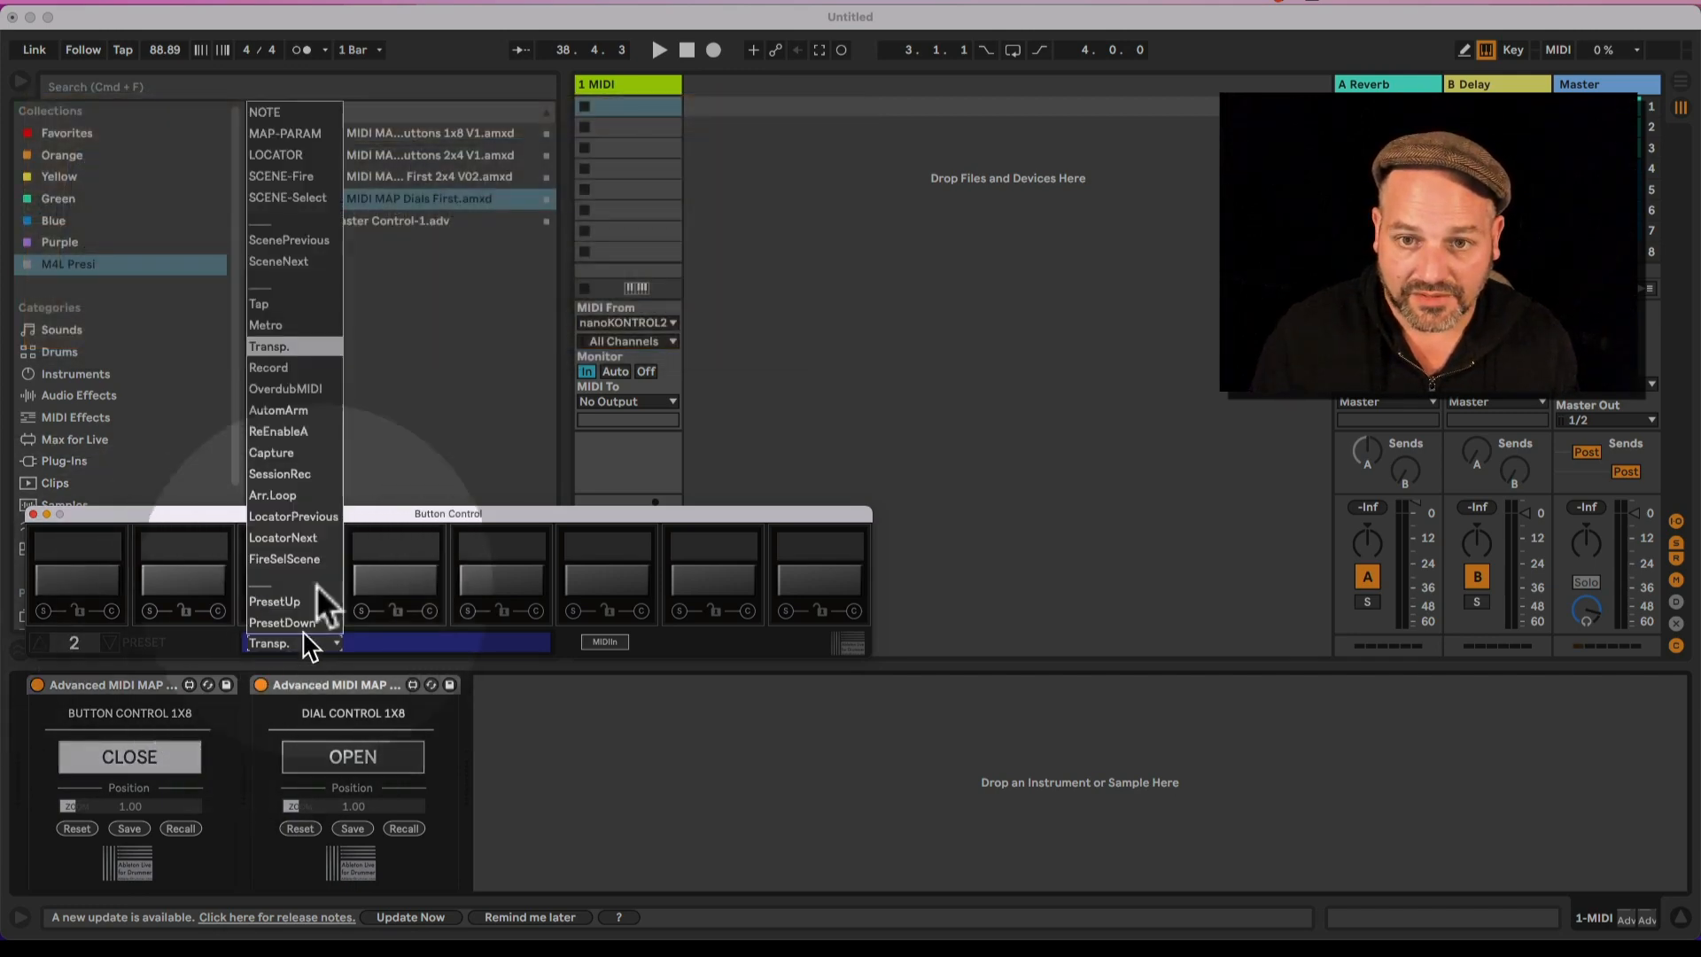
click(324, 259)
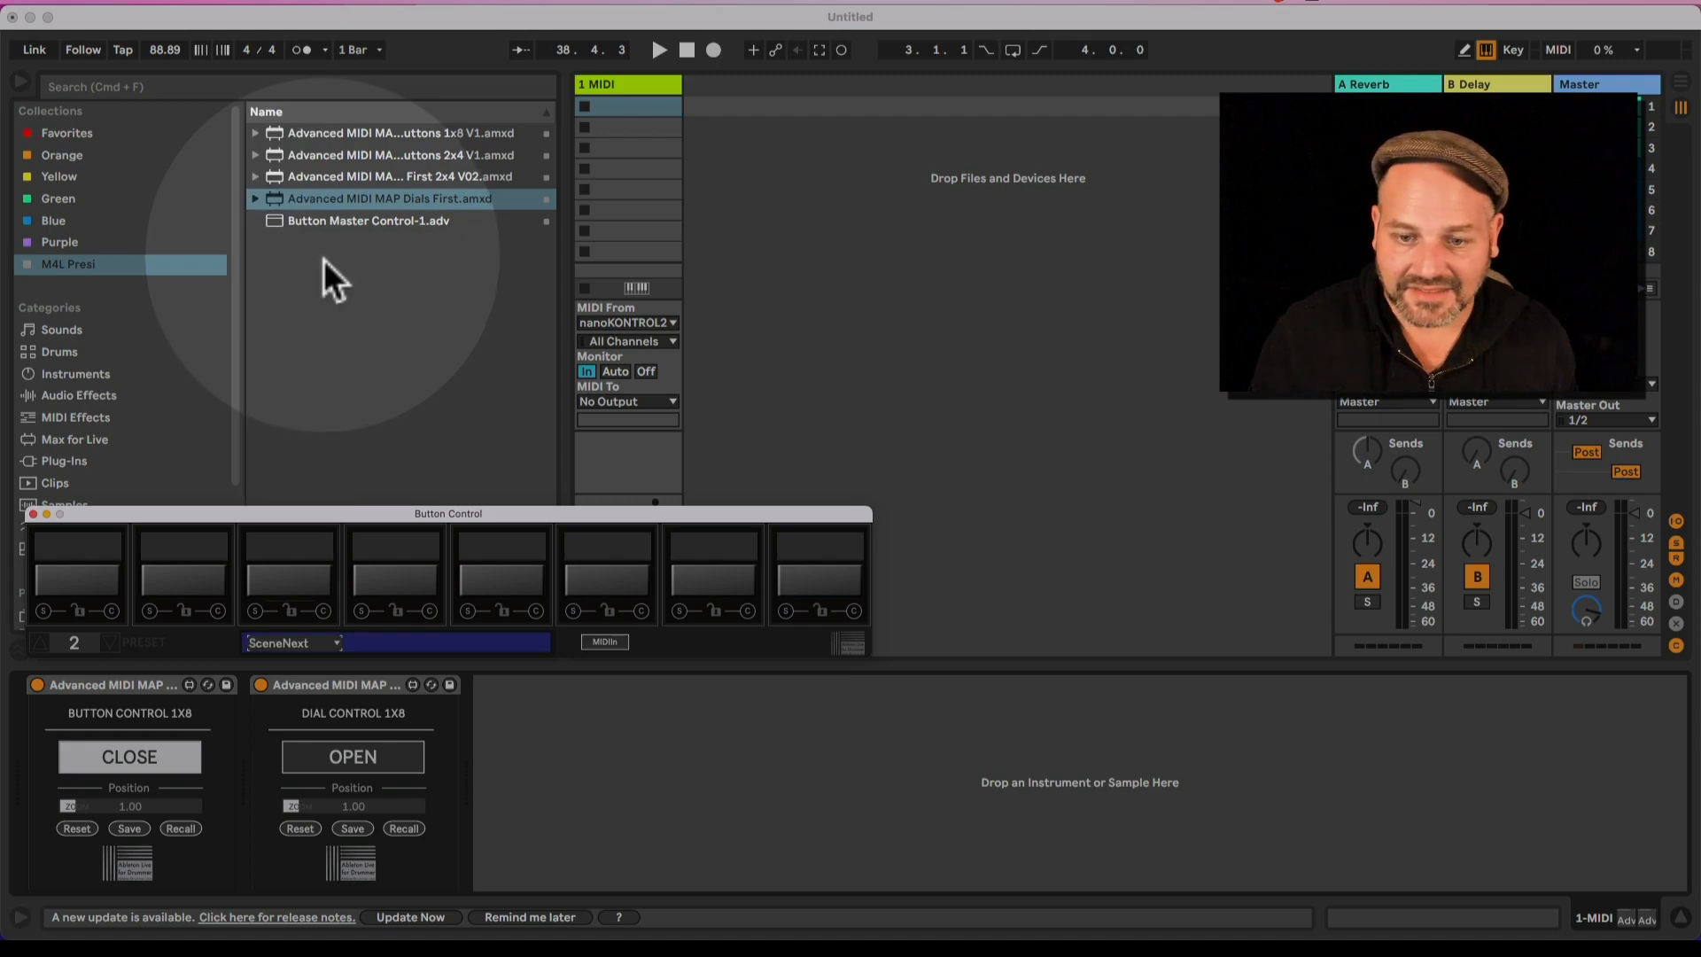
click(45, 613)
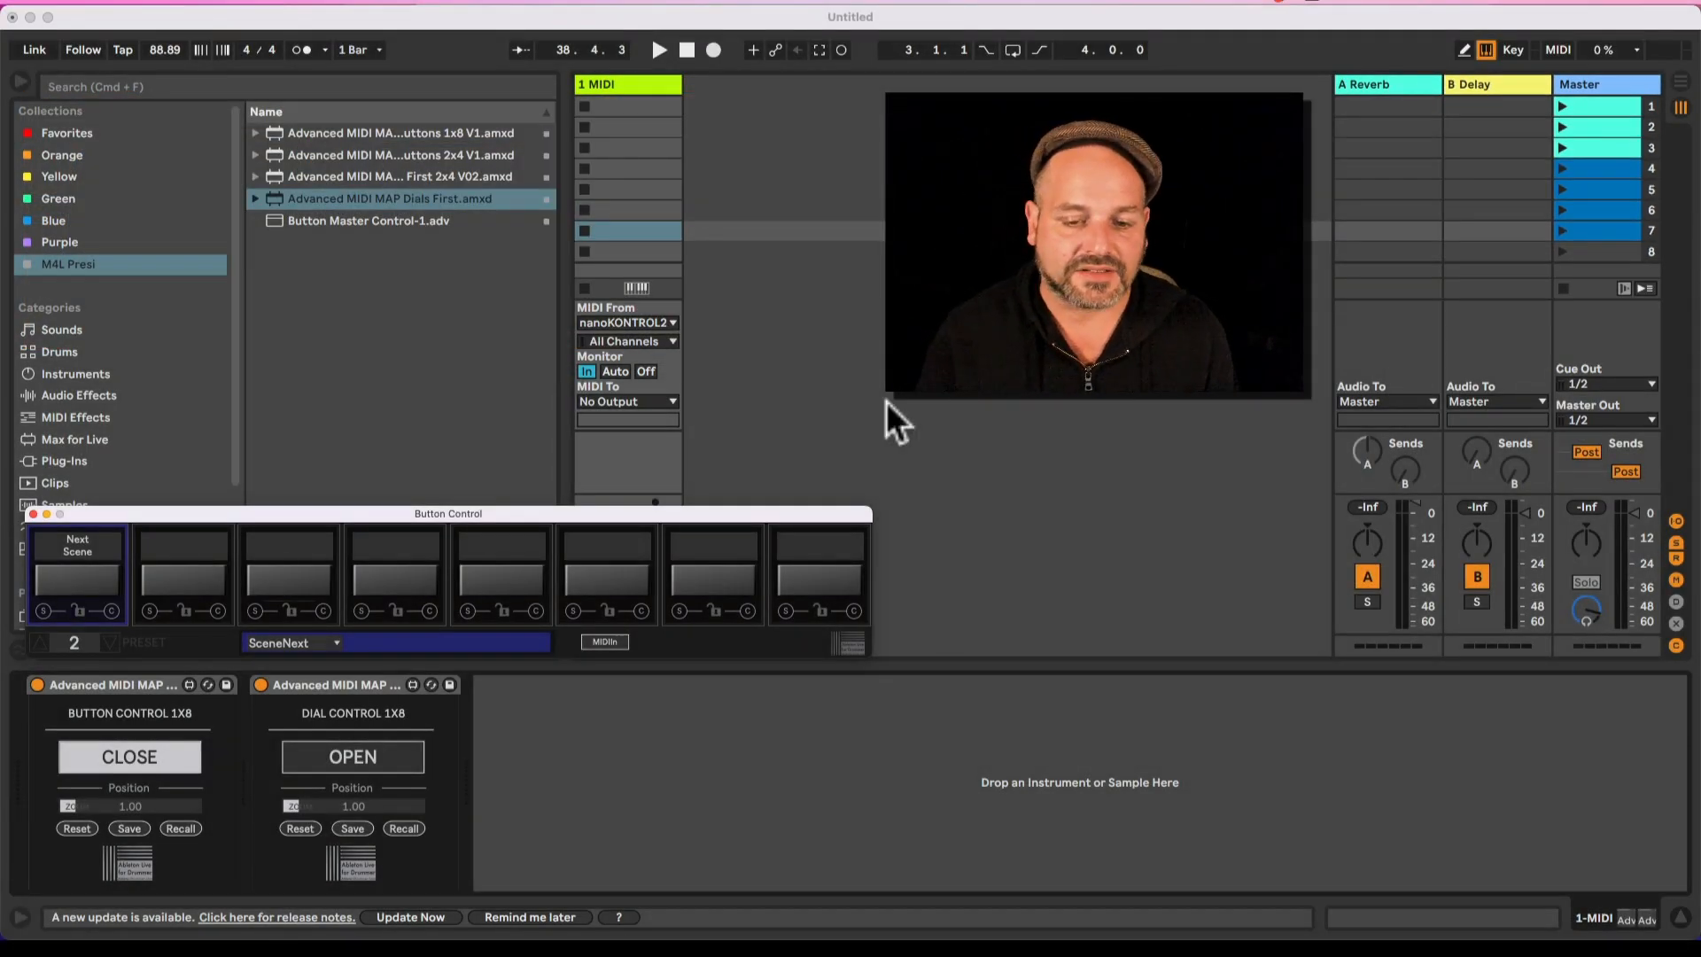
click(277, 641)
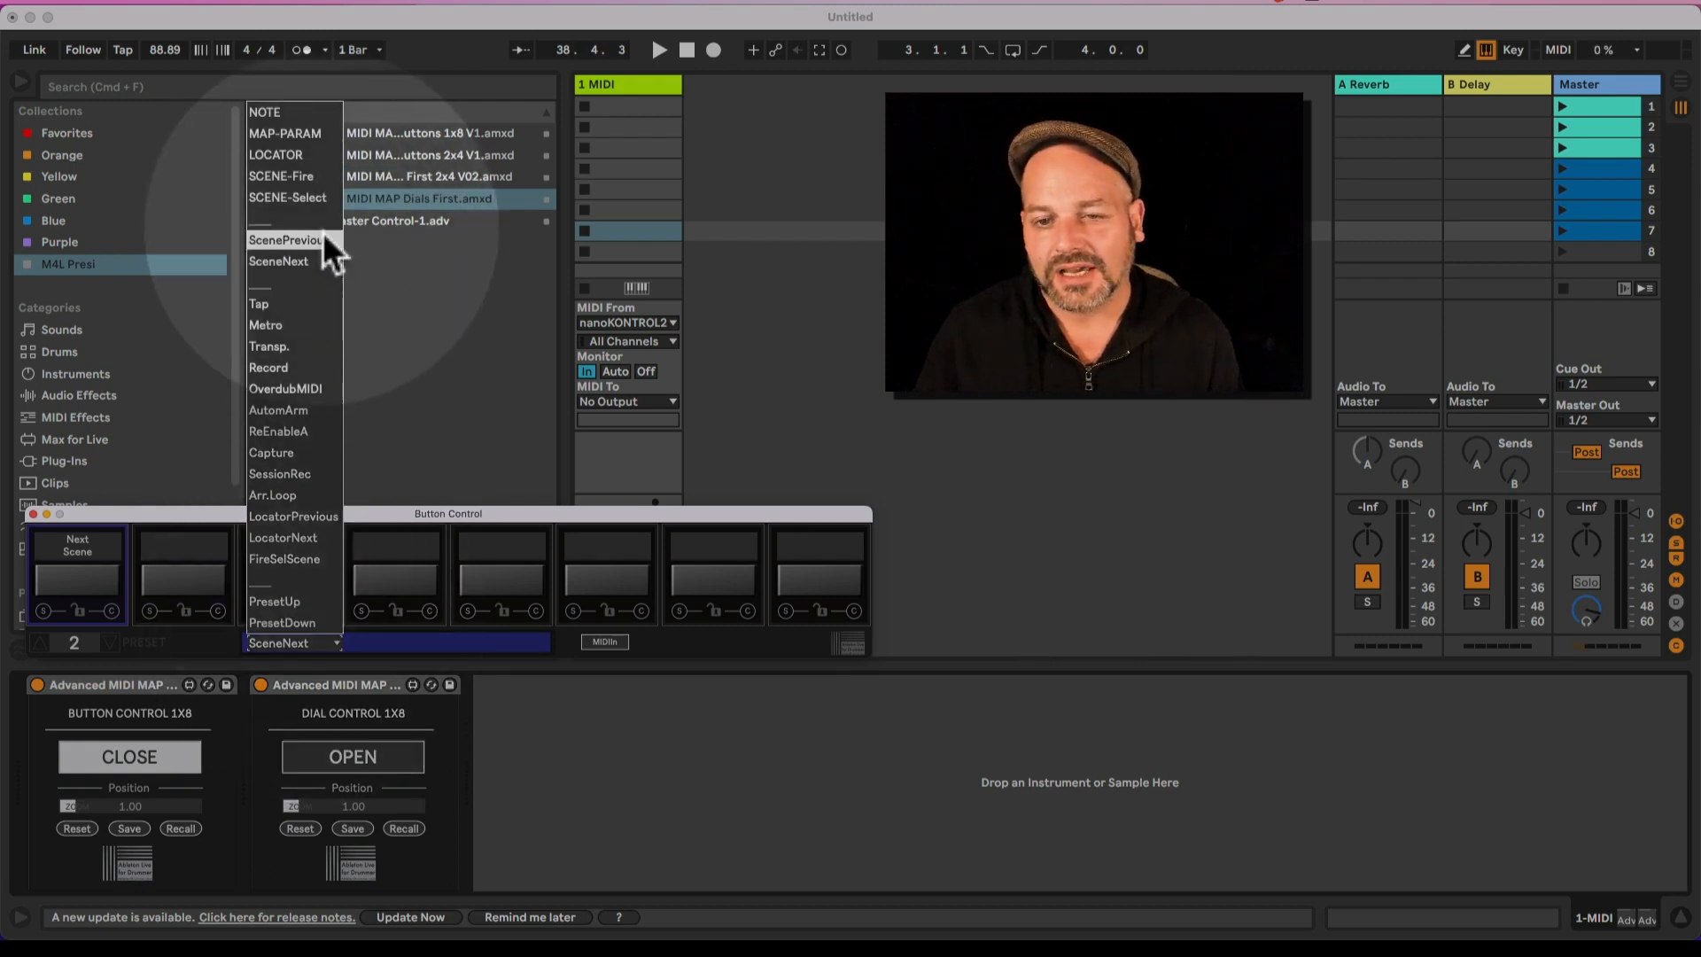
click(476, 489)
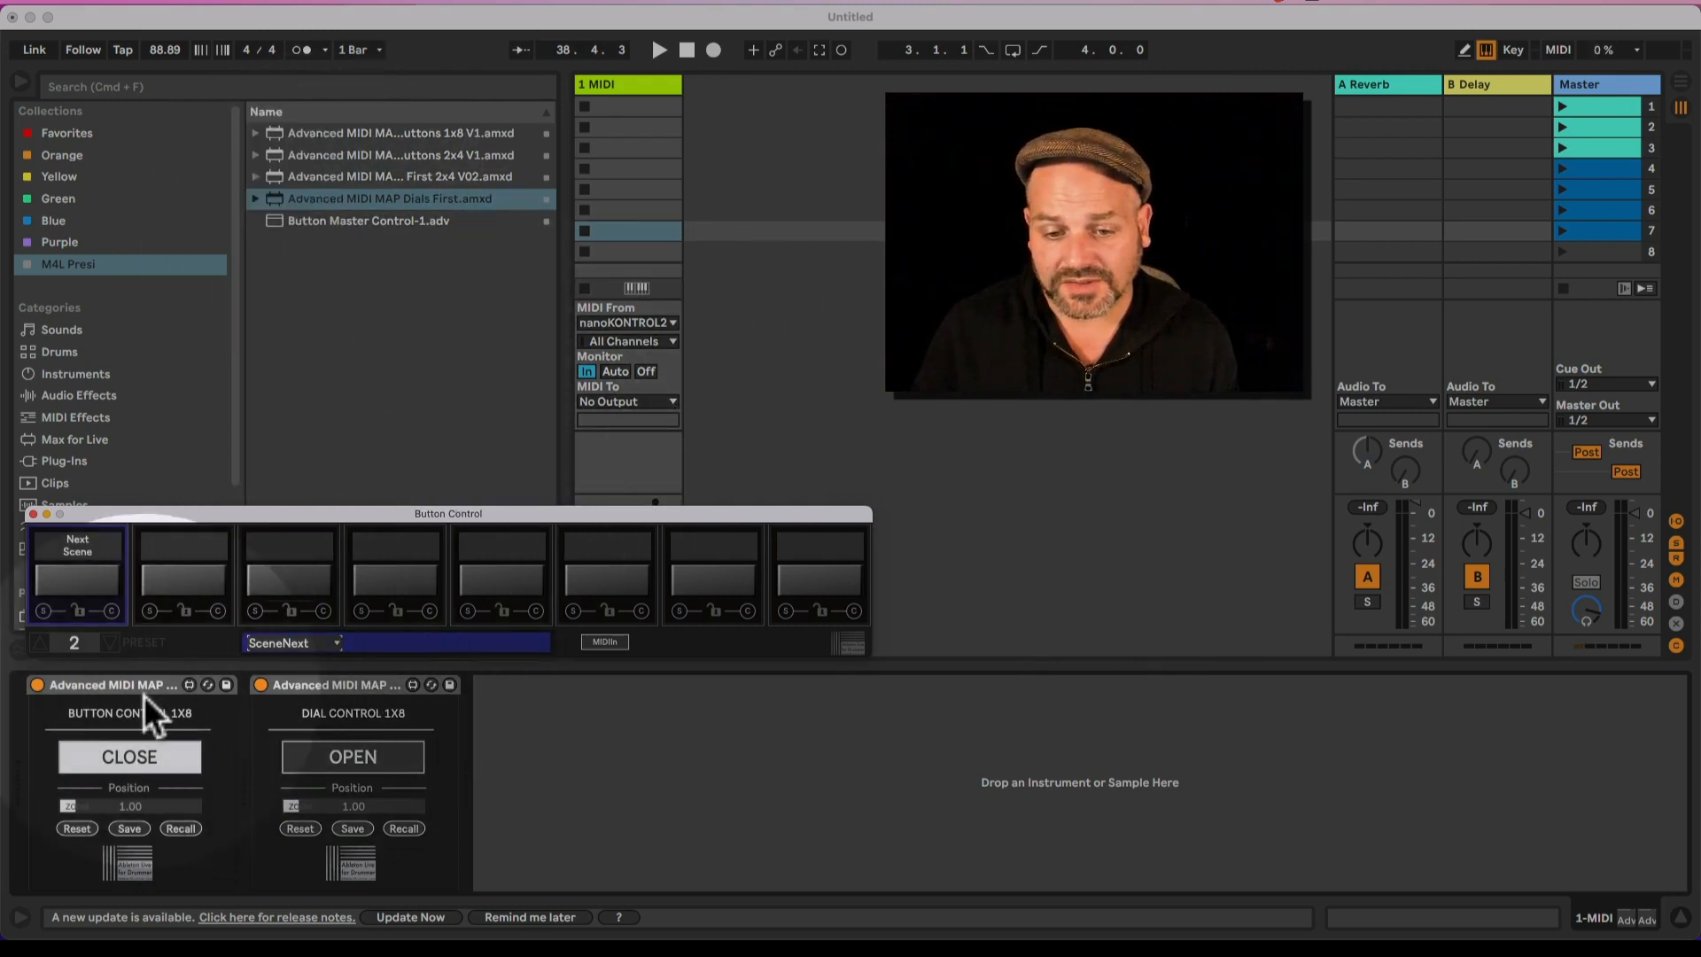
Step: Deactivate and fold the Button Control 1x8 and Dial Control 1x8 devices
click(36, 685)
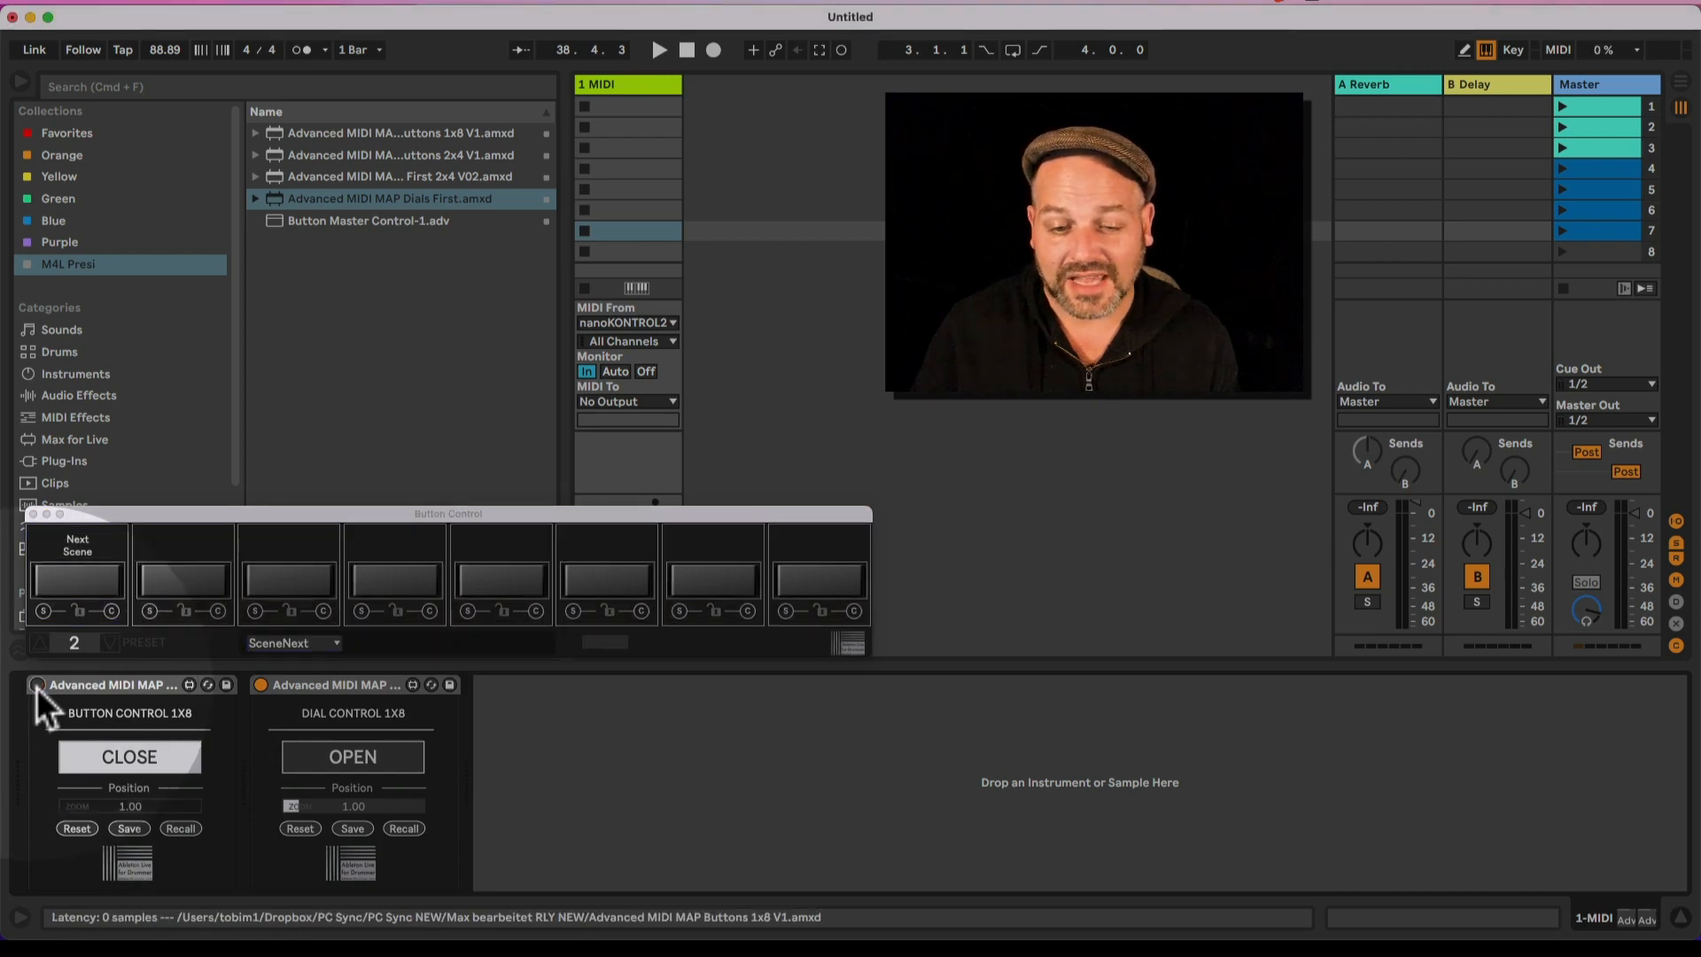
click(259, 684)
click(312, 688)
double_click(117, 688)
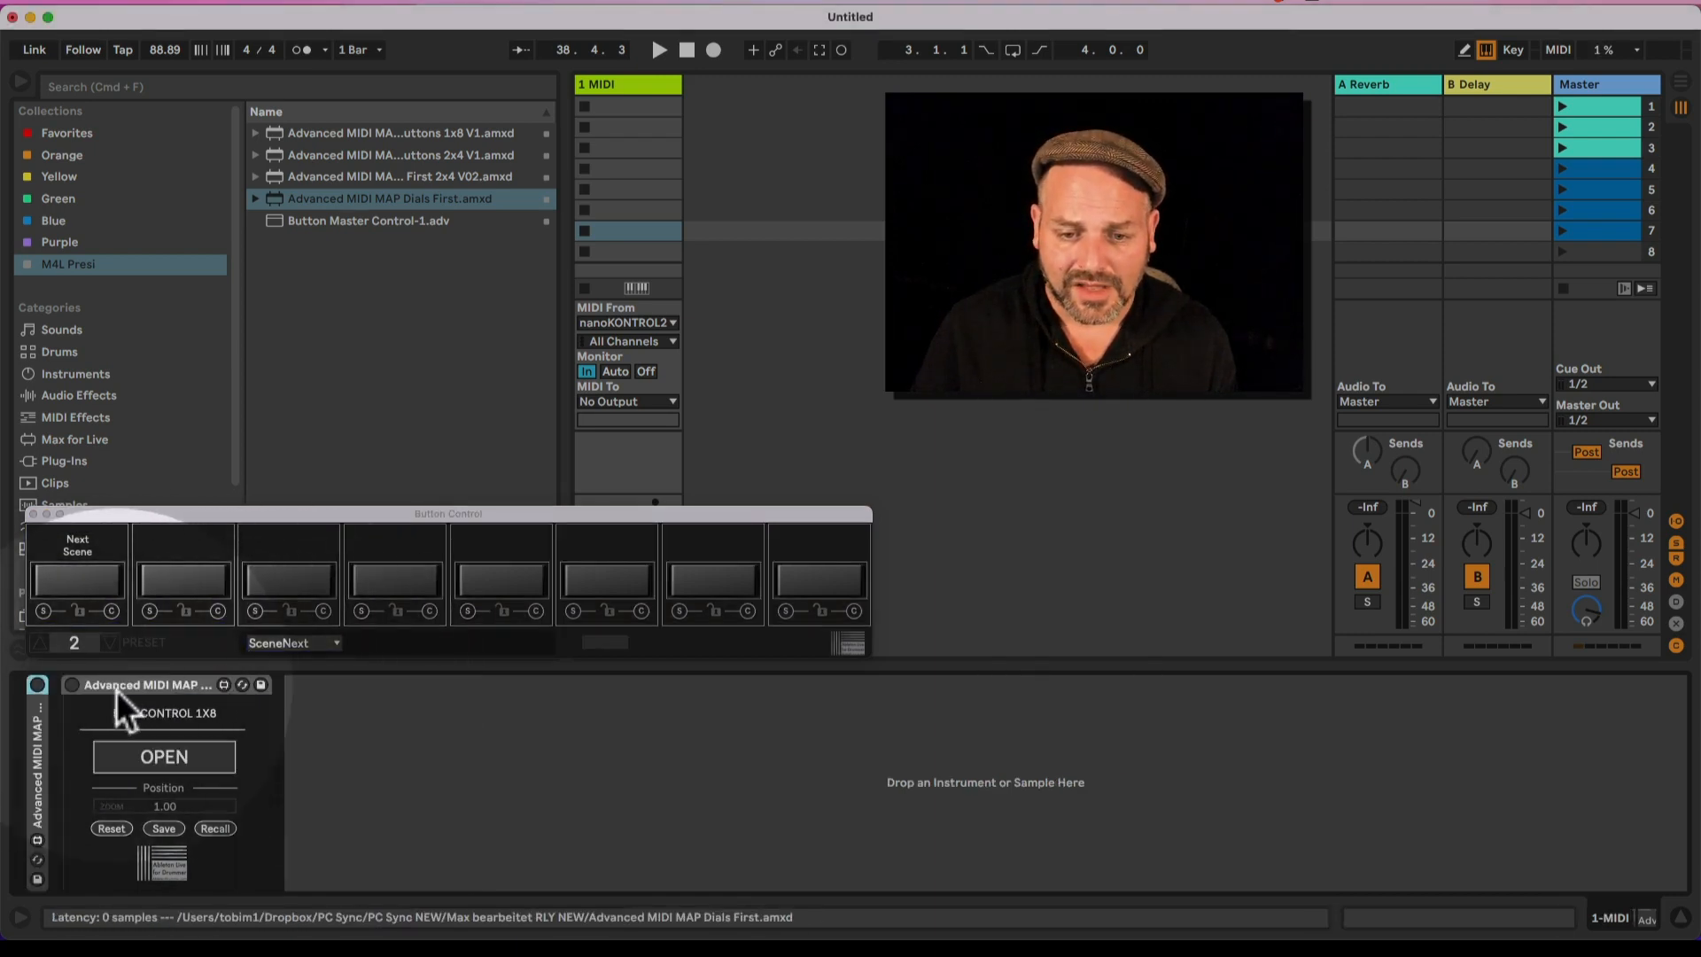
click(179, 687)
double_click(179, 686)
Step: Add the Button Master Control-1.adv preset after the folded devices, leaving only its 2x4 window open over the browser
drag(340, 222, 364, 748)
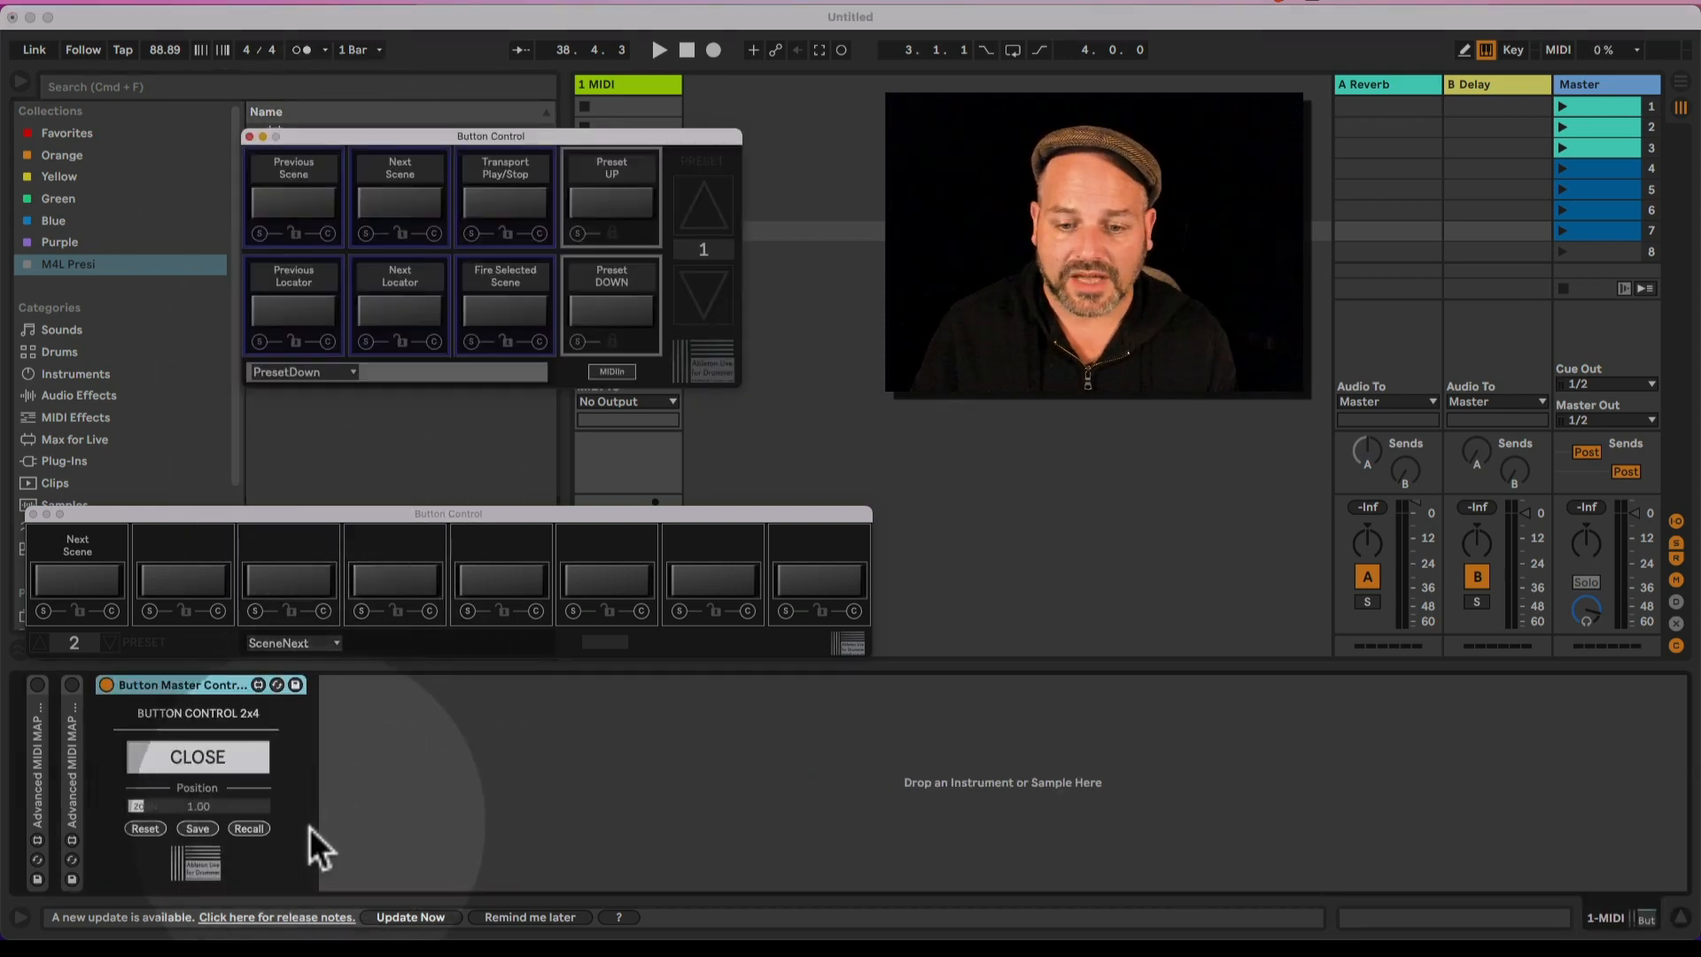
click(32, 514)
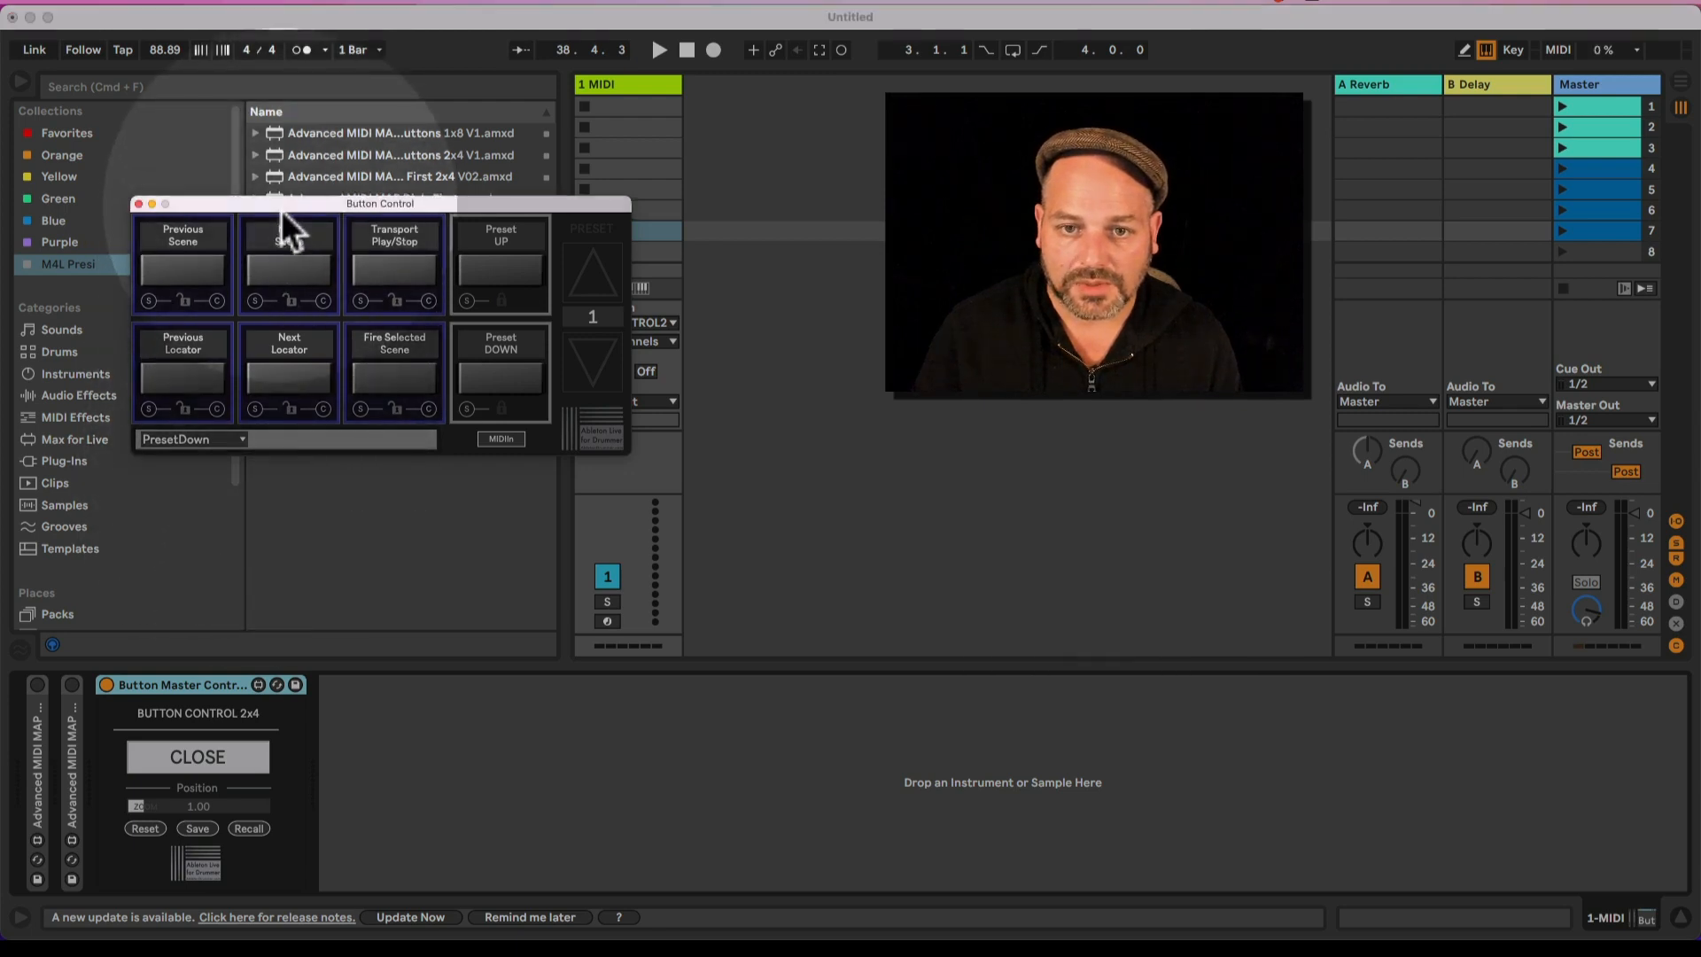
drag(300, 203, 204, 397)
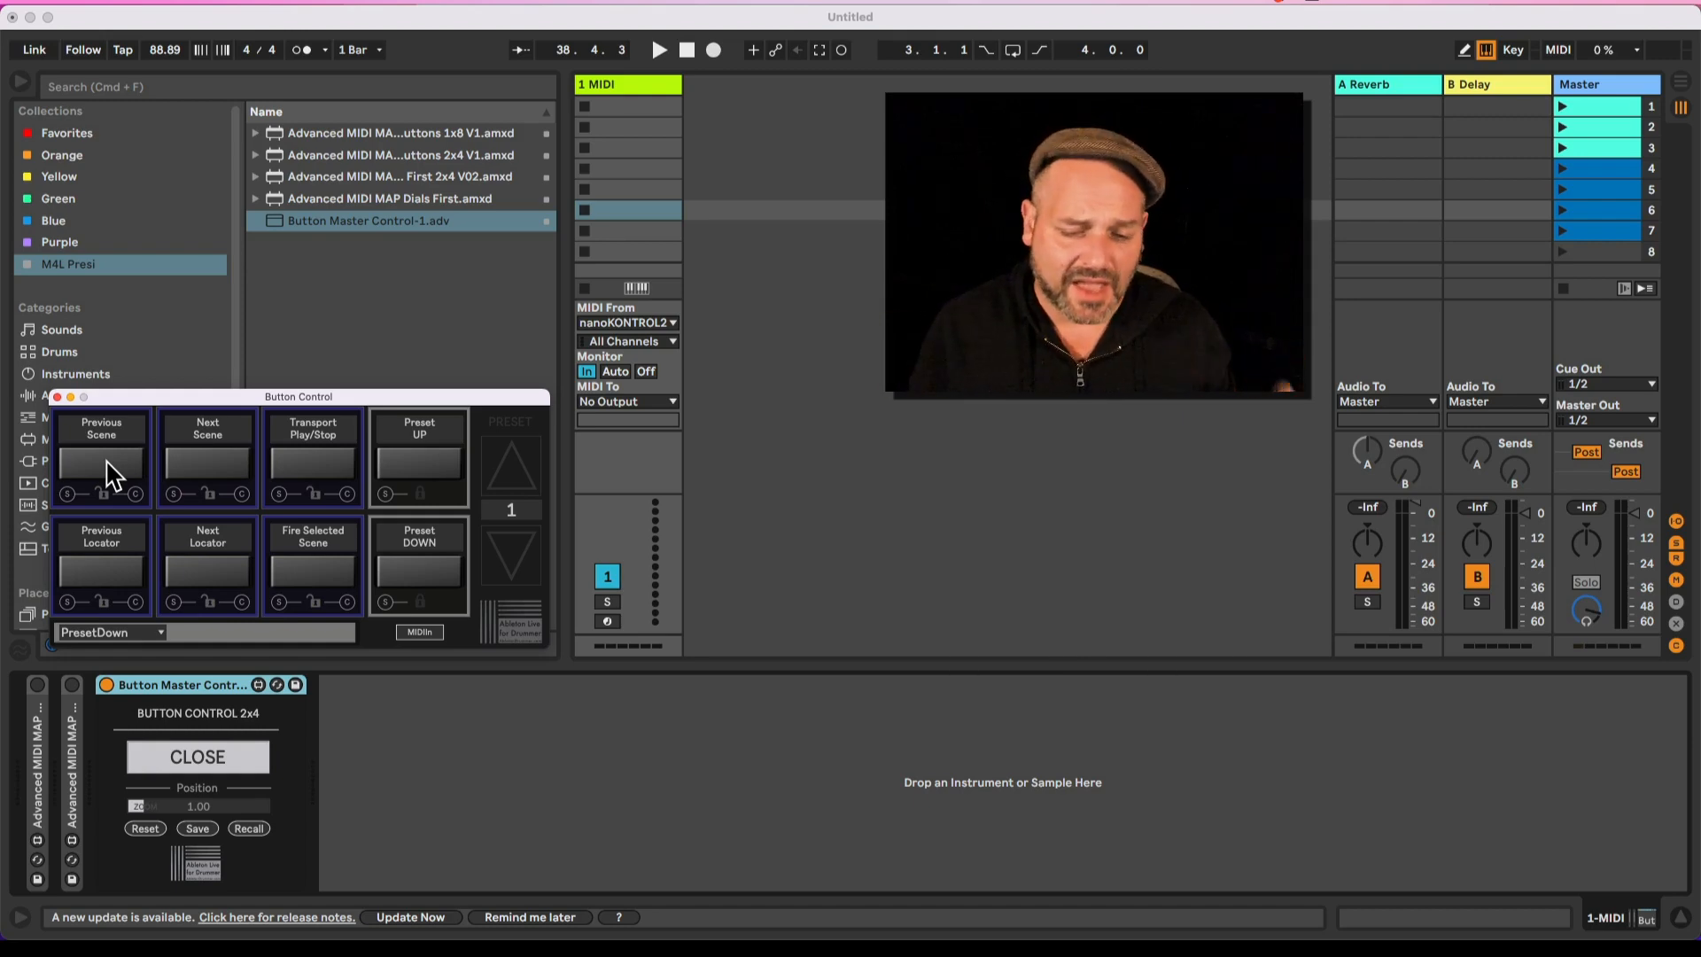
Step: Unfold and reactivate the Dial Control 1x8 device, leaving its pop-up window closed
double_click(66, 768)
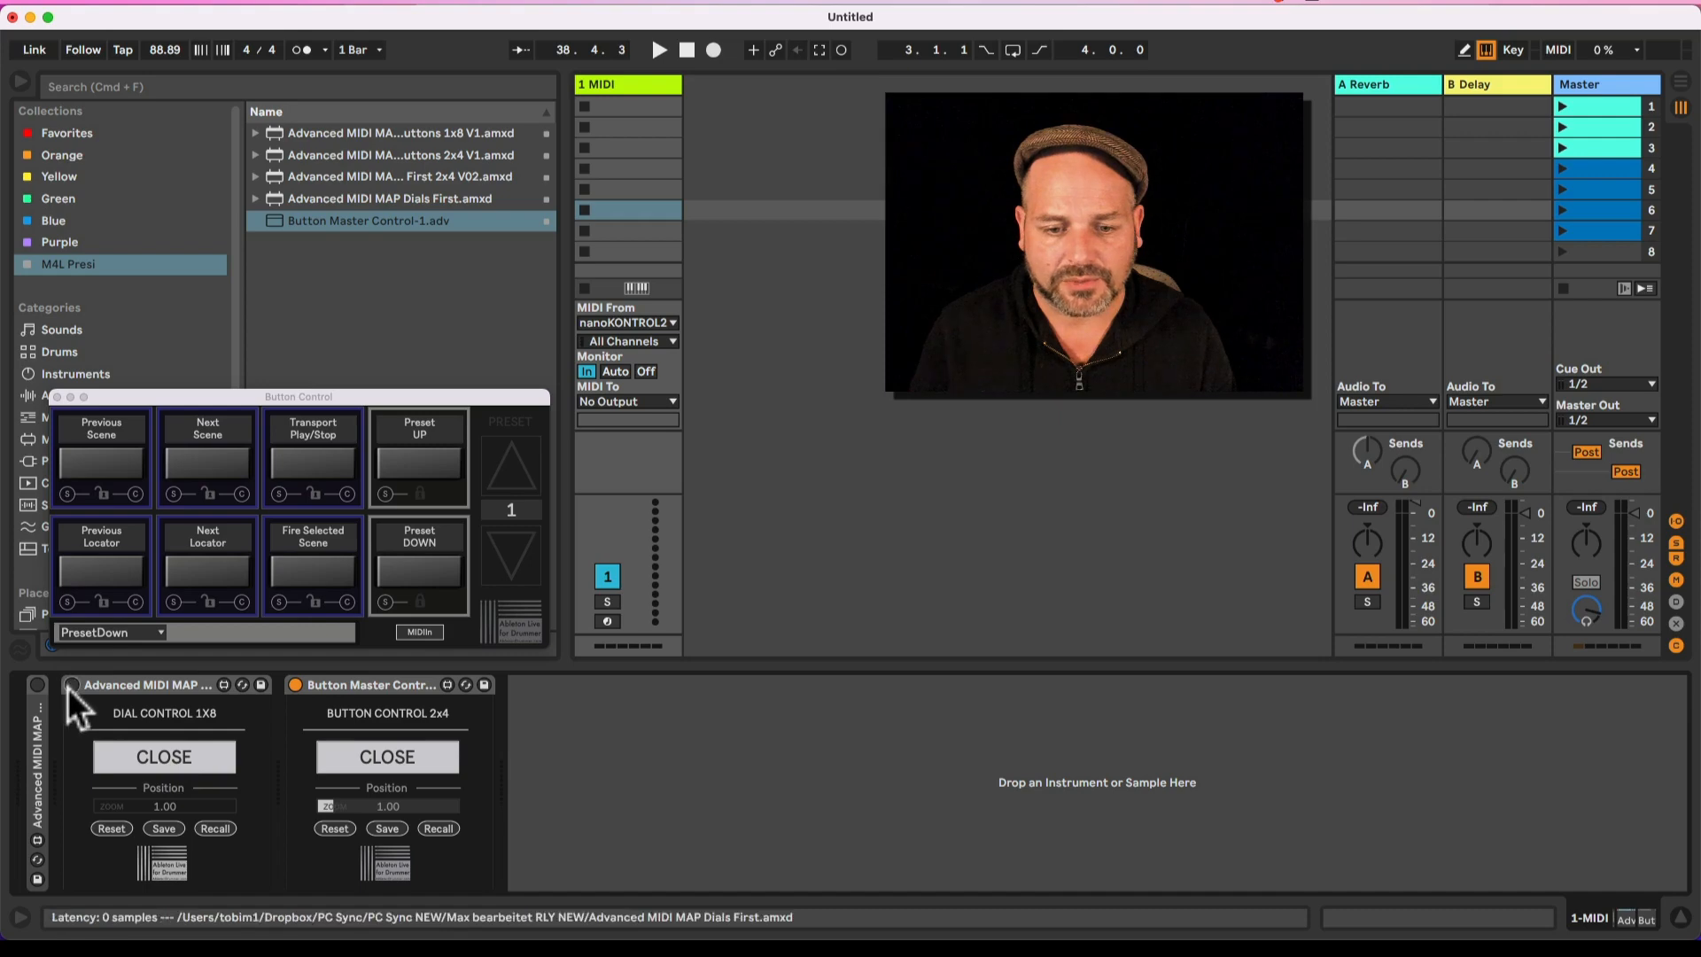
click(69, 685)
click(155, 749)
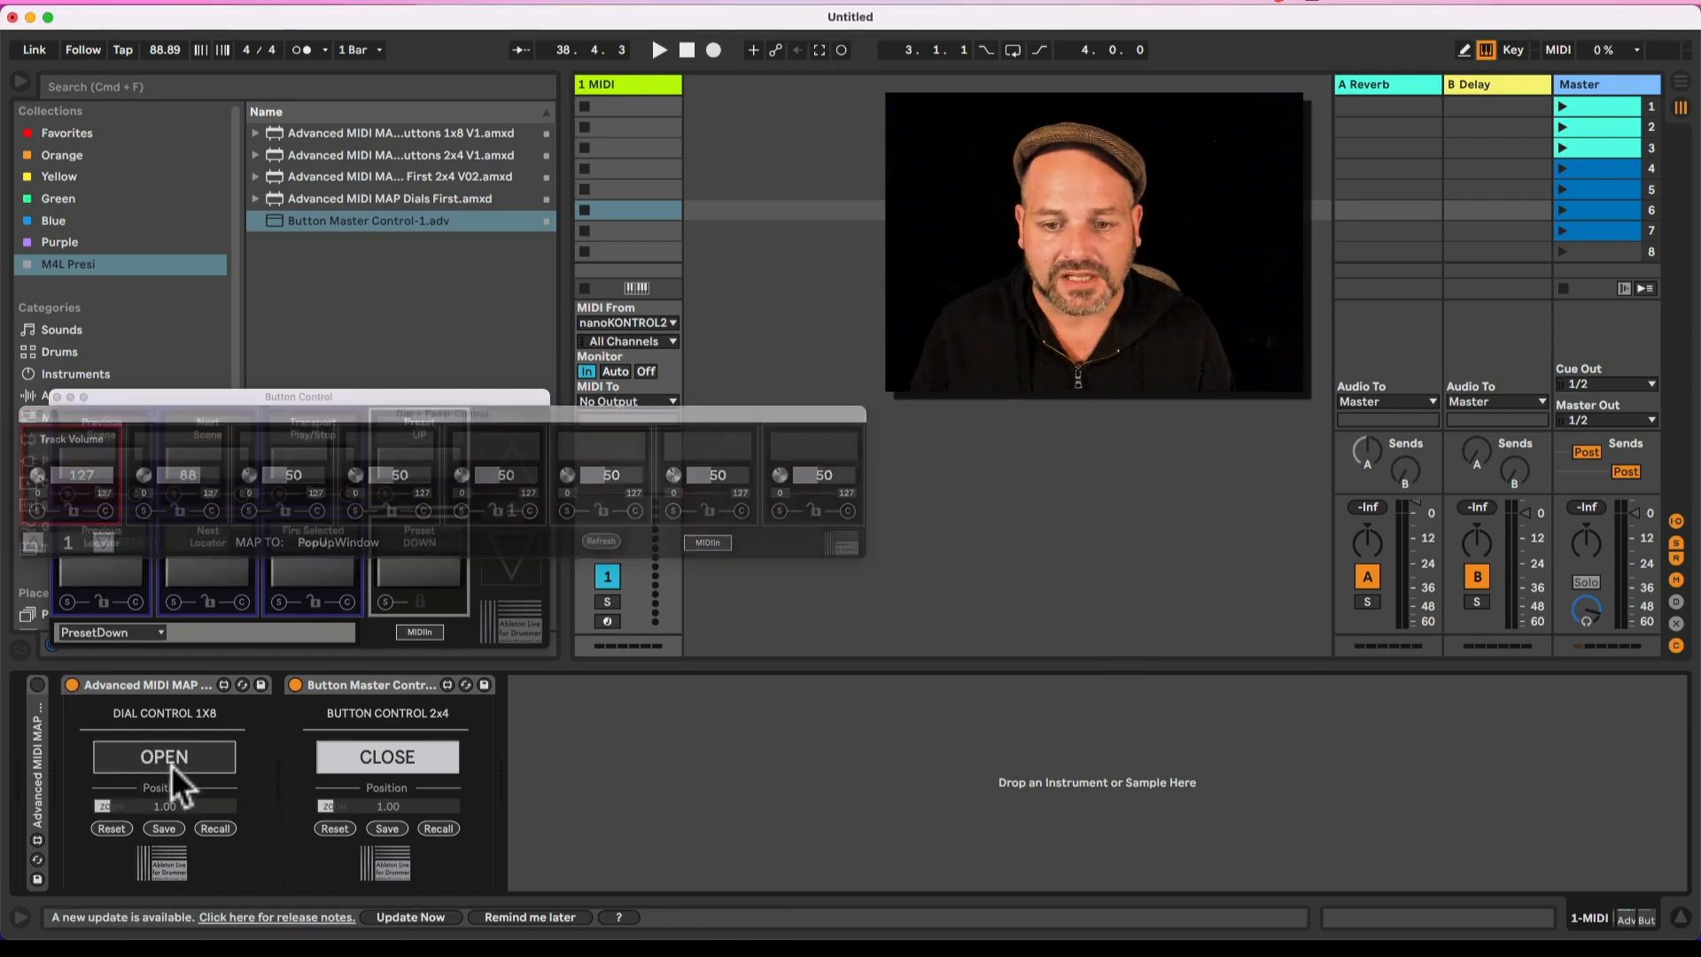
click(172, 766)
click(168, 767)
Step: Unfold and reactivate the Button Control 1x8 device and open its pop-up window
double_click(43, 747)
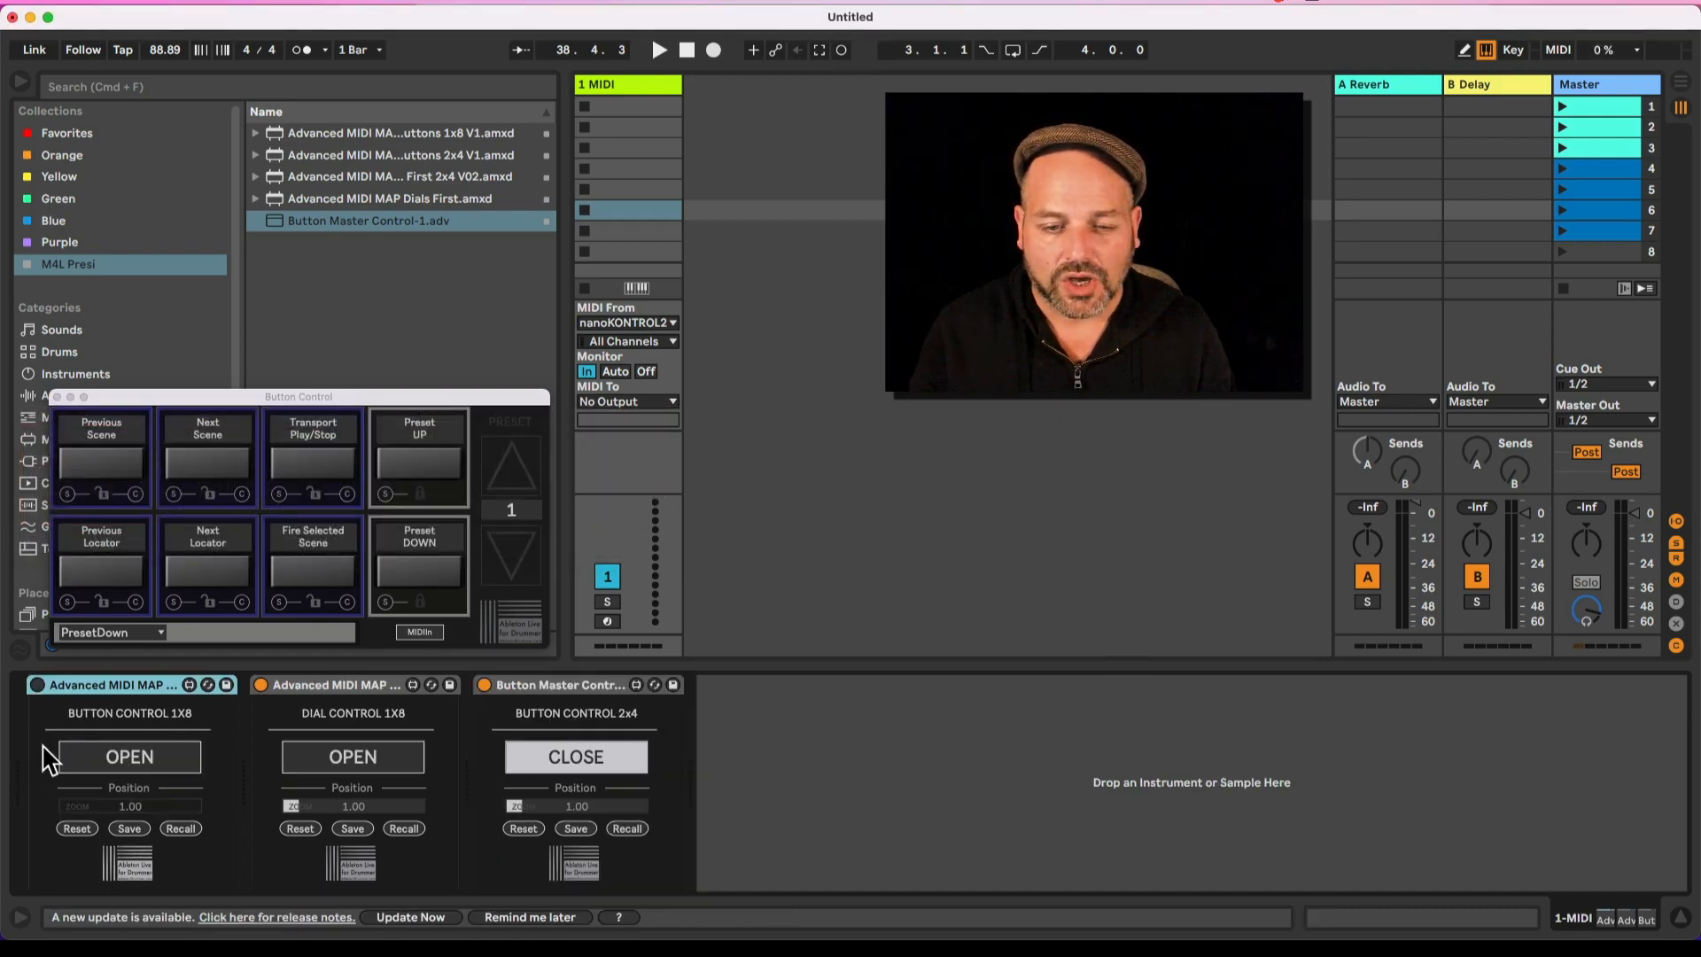
click(37, 685)
click(144, 754)
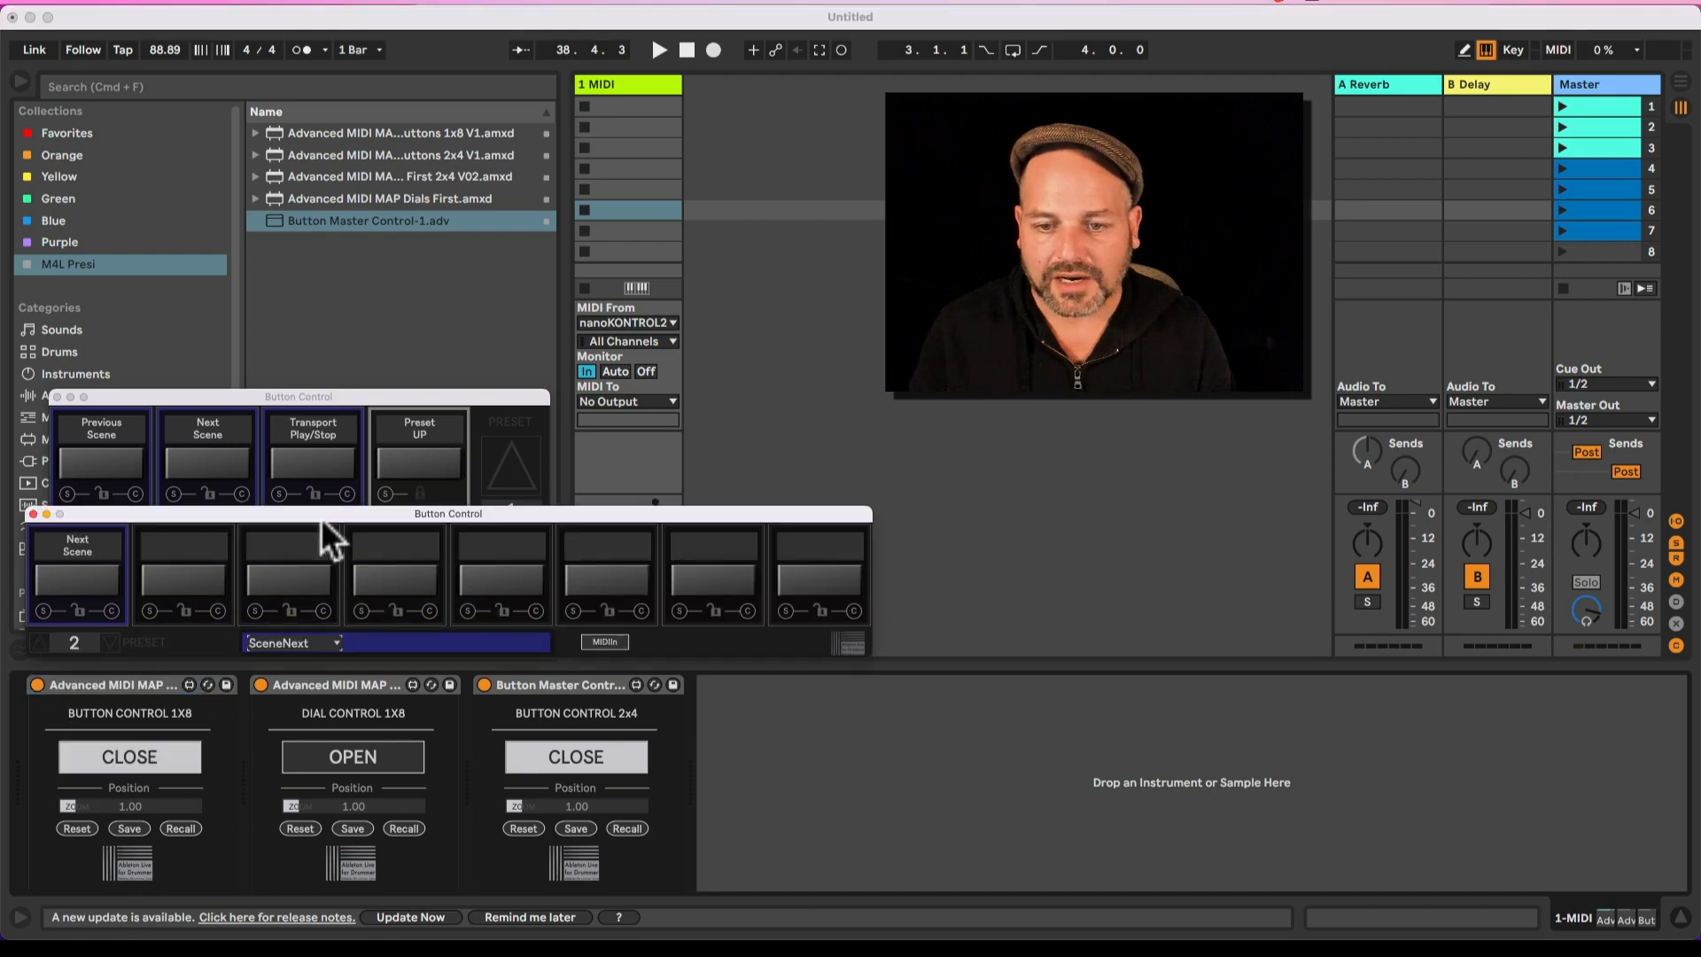
Step: Move the Button Control 1x8 window beside the 2x4 window and set its zoom to about 1.07
drag(321, 518, 885, 431)
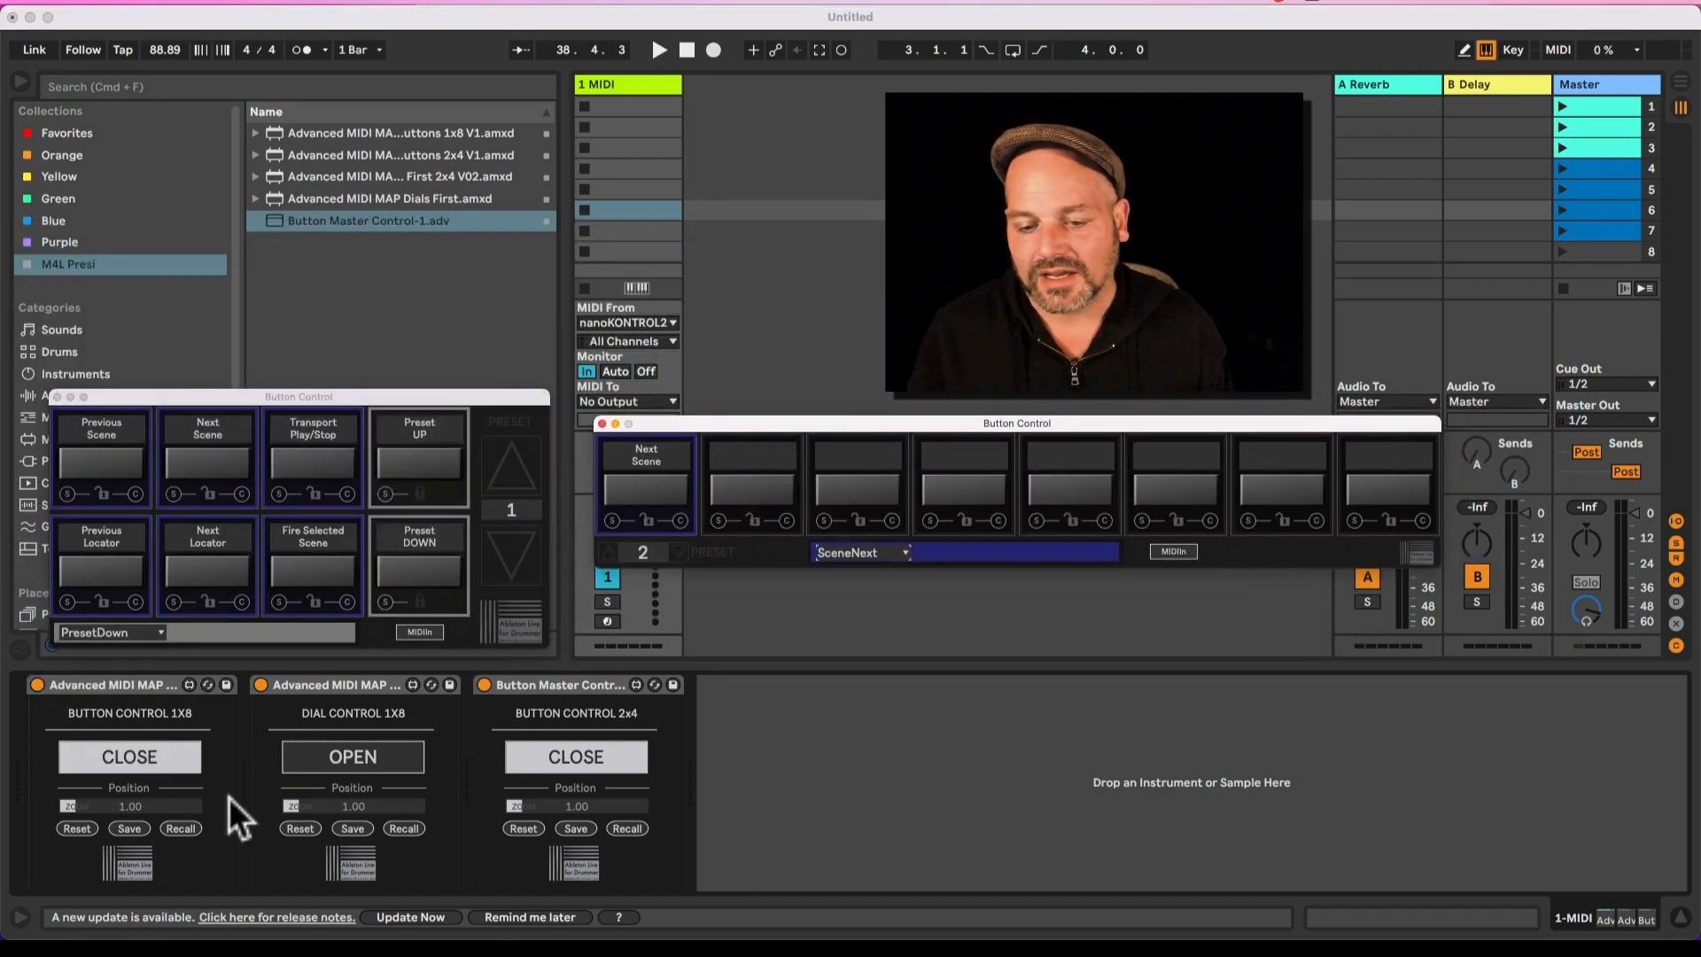
mouse_move(150, 806)
mouse_down()
mouse_move(147, 833)
mouse_move(158, 780)
mouse_move(150, 805)
mouse_up()
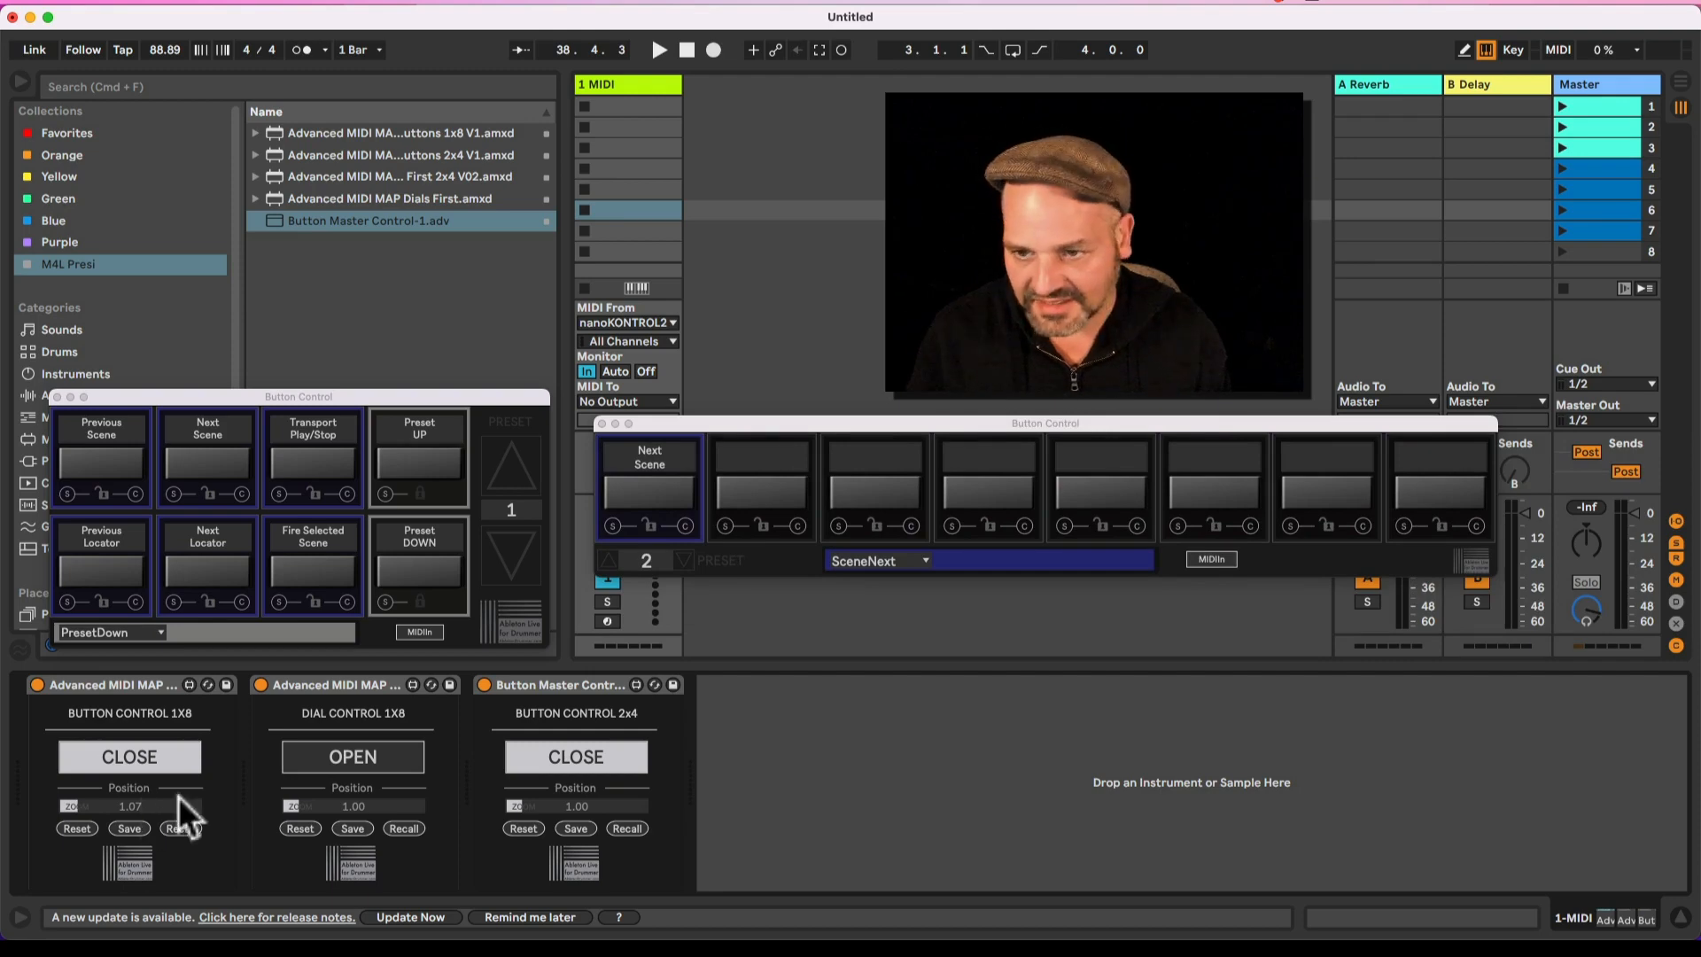